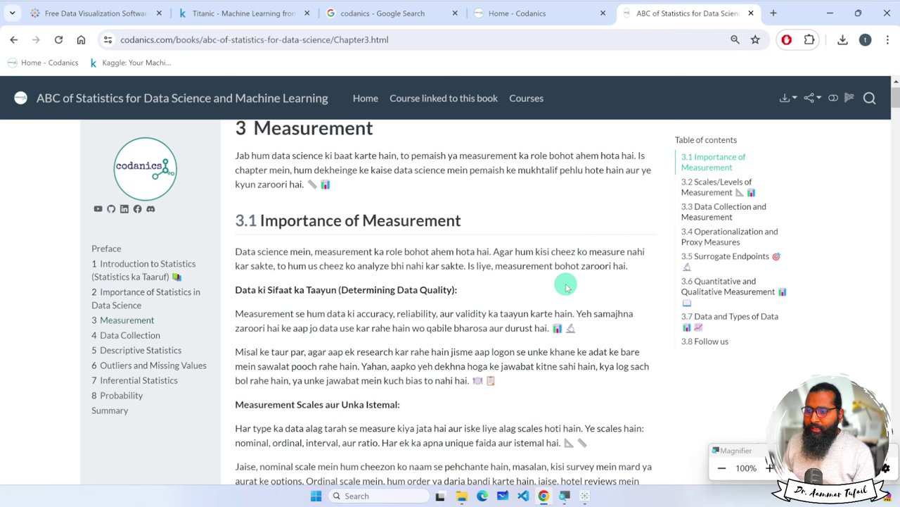
# Enlarge the book page and read section 3.2 on the nominal, ordinal, interval and ratio scales of measurement
pyautogui.hotkey('ctrl', '+')
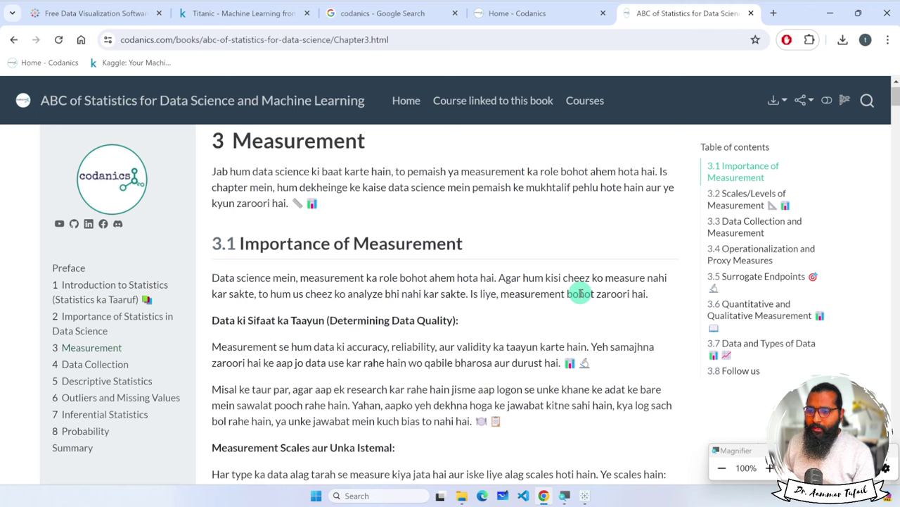
pyautogui.click(739, 199)
pyautogui.scroll(-4, 443, 346)
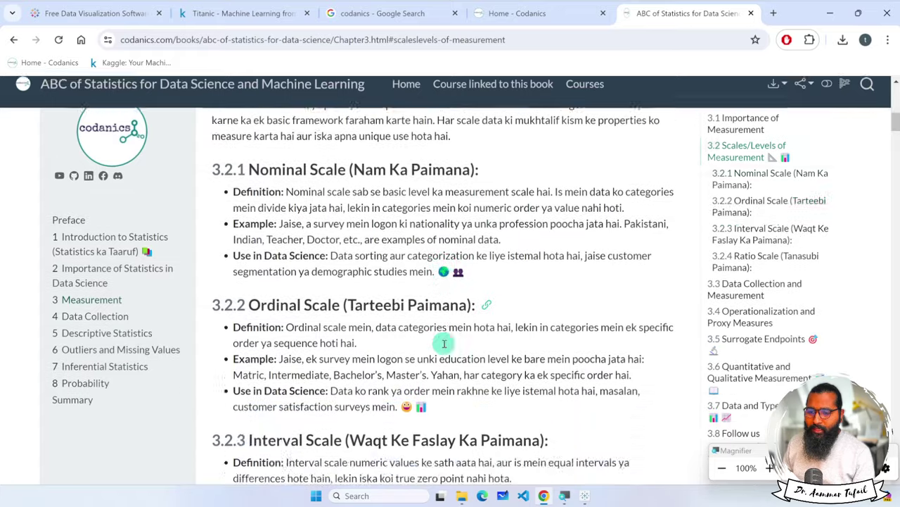
pyautogui.scroll(-2, 444, 340)
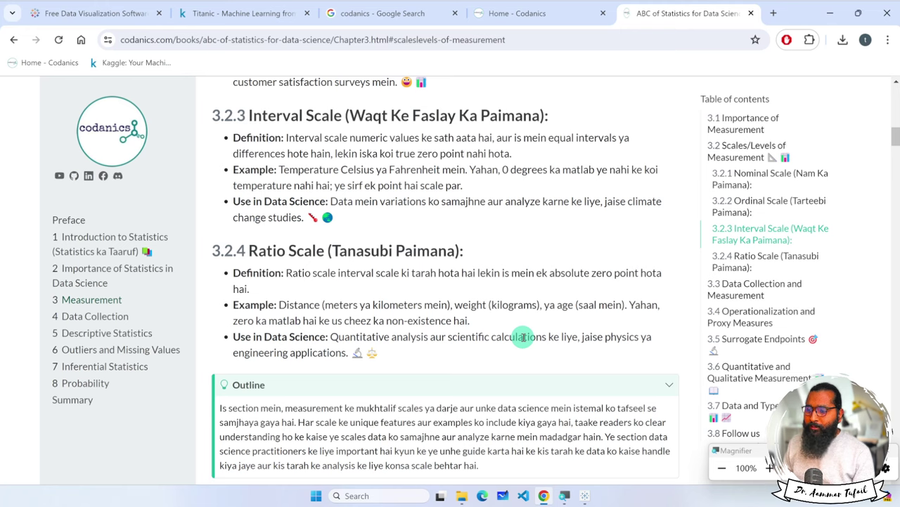
# Review sections 3.6 and 3.7 on quantitative and qualitative measurement and data types, including the English table, and return to the chapter's start
pyautogui.click(749, 375)
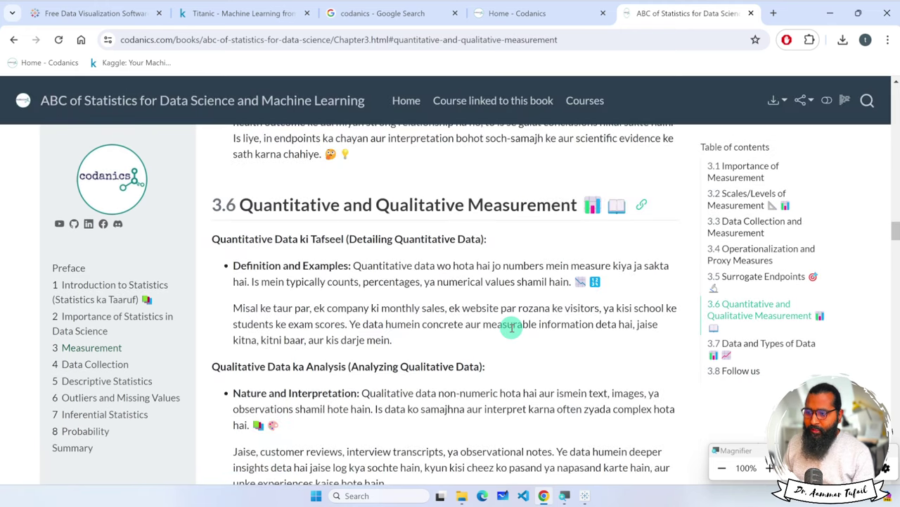
pyautogui.click(760, 342)
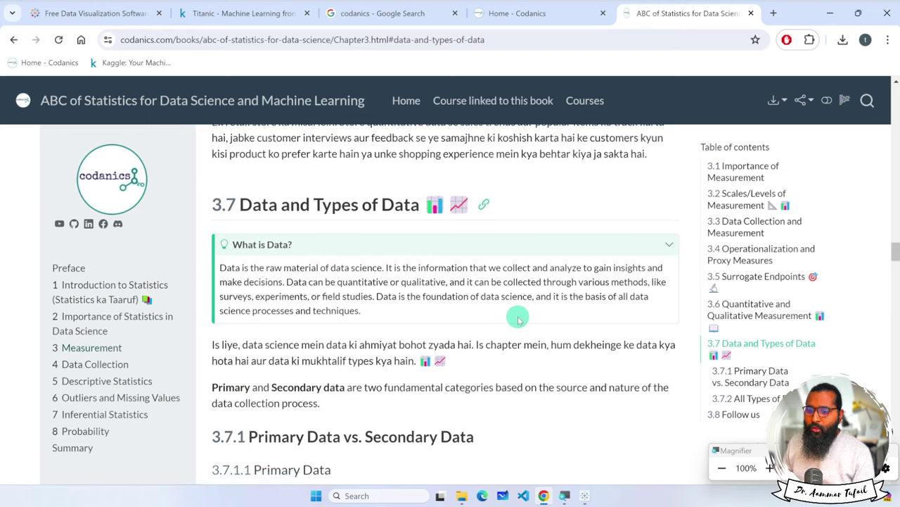
pyautogui.scroll(-4, 518, 319)
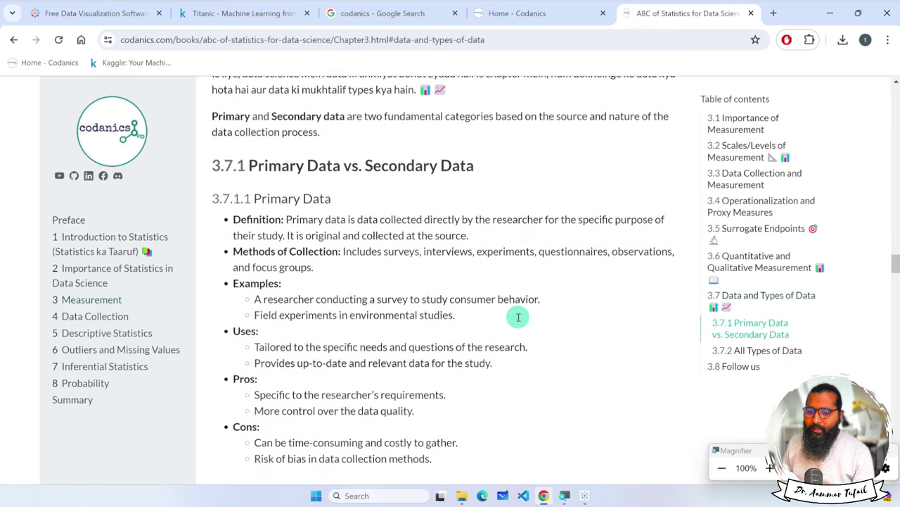
pyautogui.scroll(-6, 519, 317)
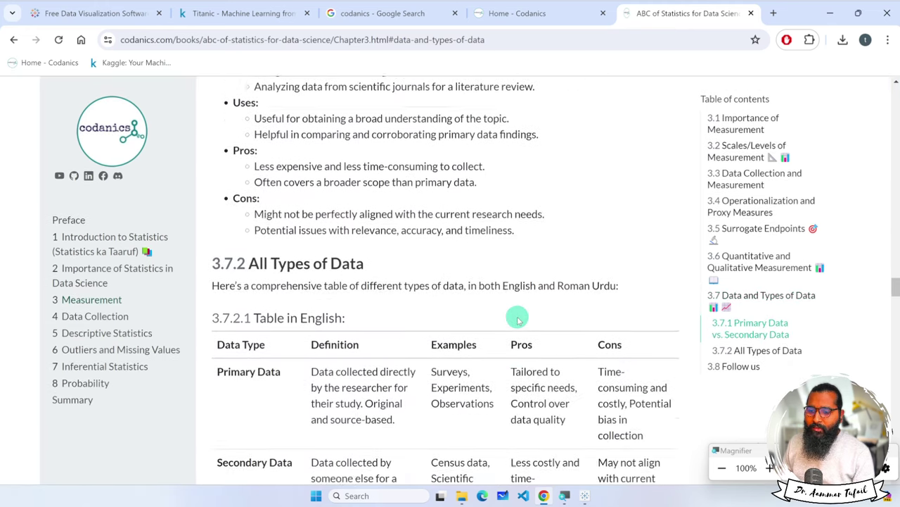
pyautogui.scroll(-5, 518, 317)
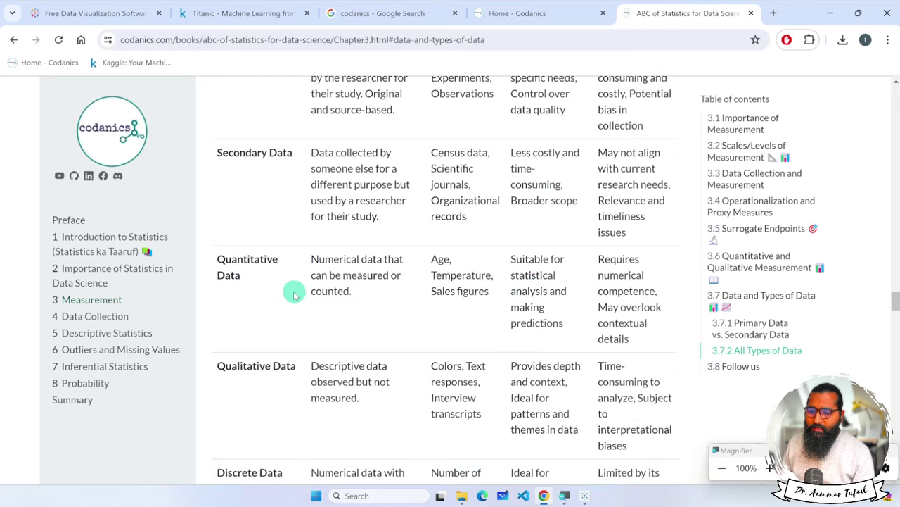
pyautogui.scroll(-2, 295, 296)
pyautogui.scroll(-5, 301, 304)
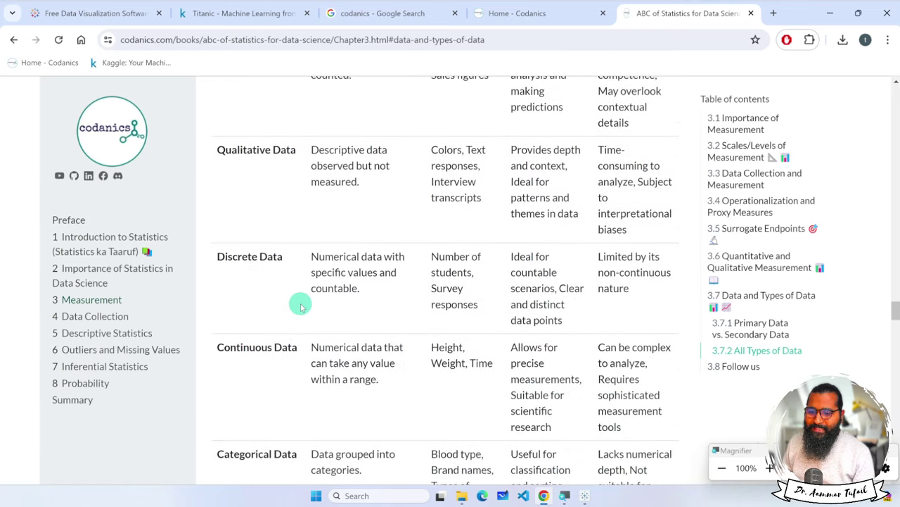
pyautogui.scroll(-4, 301, 305)
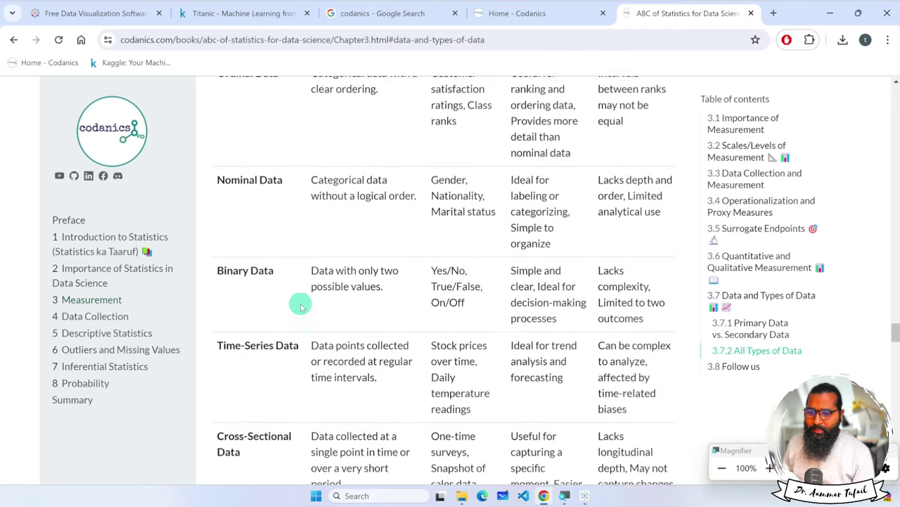
pyautogui.click(90, 303)
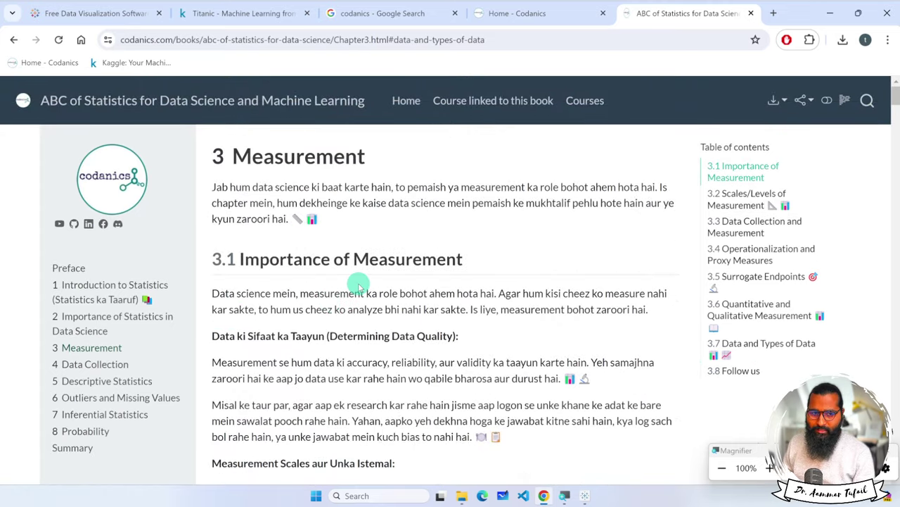
# Glance at the titanic data source in Tableau Public and highlight the dataset's title on the Kaggle Titanic page in Chrome
pyautogui.click(586, 494)
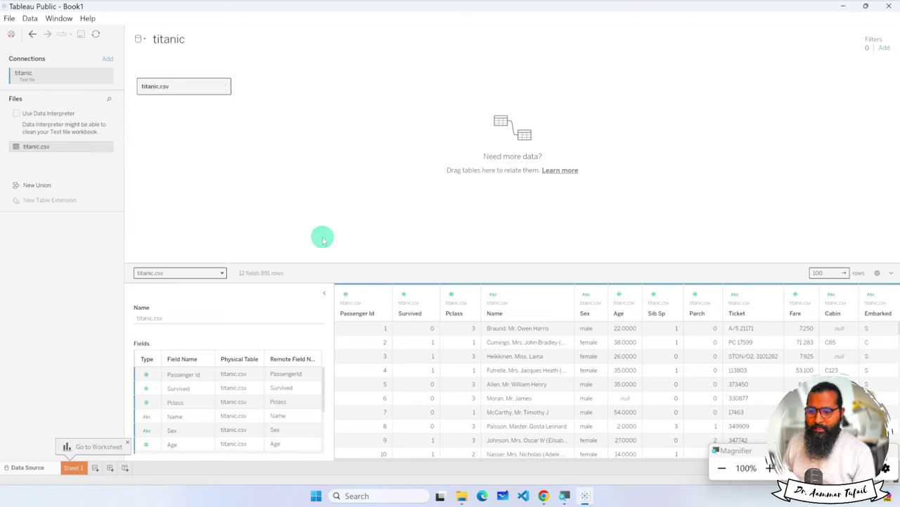
pyautogui.click(544, 495)
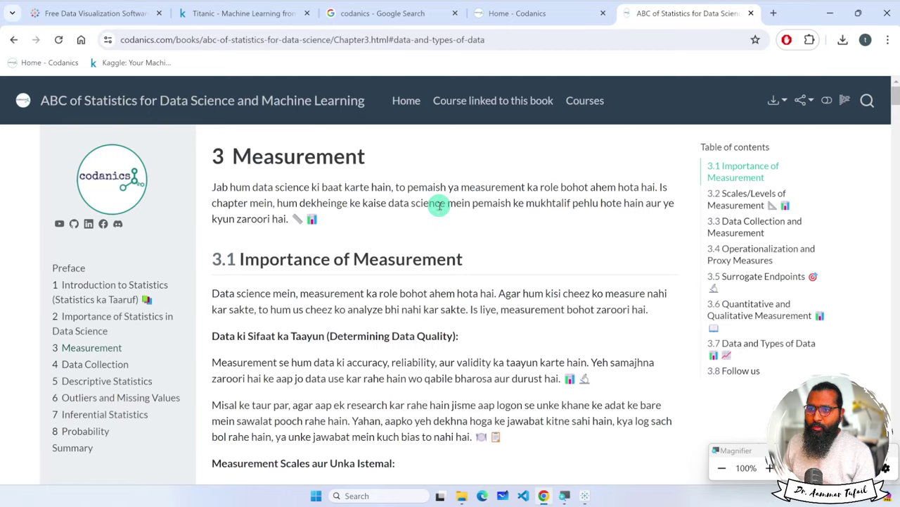
pyautogui.click(241, 14)
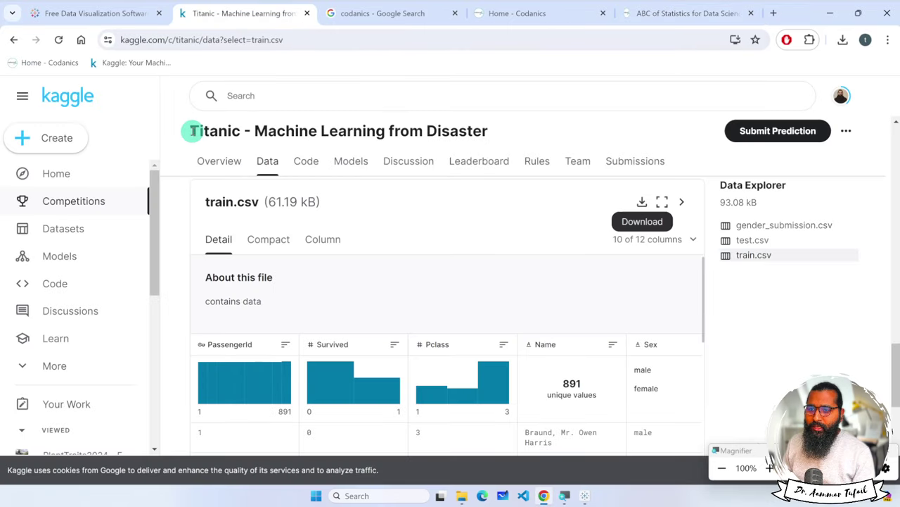
pyautogui.moveTo(192, 131); pyautogui.dragTo(477, 130)
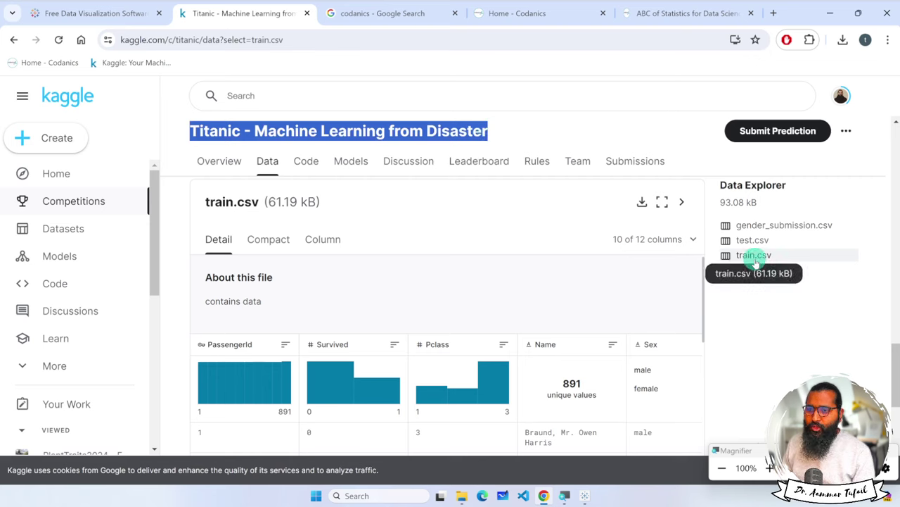
# Enlarge the Kaggle page and select the full web address of the Titanic train.csv dataset
pyautogui.click(310, 42)
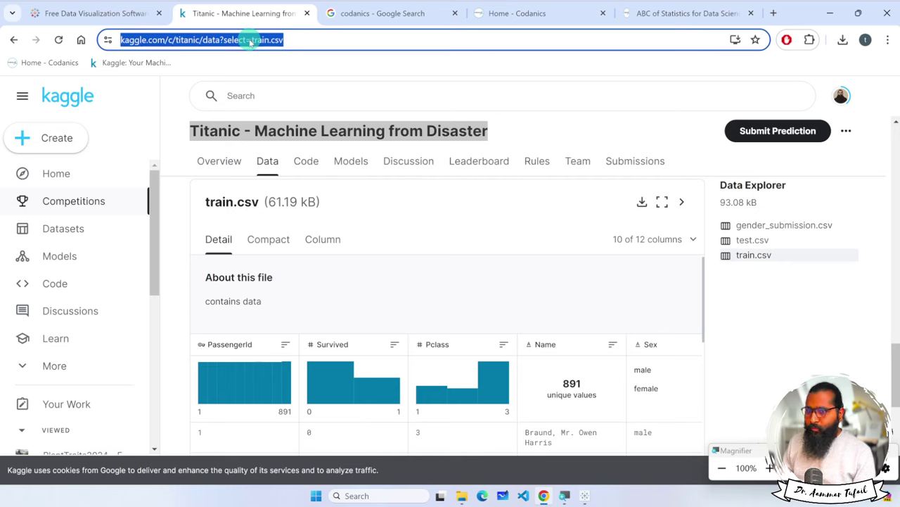
pyautogui.hotkey('ctrl', '+')
pyautogui.hotkey('ctrl', '+')
pyautogui.hotkey('ctrl', '+')
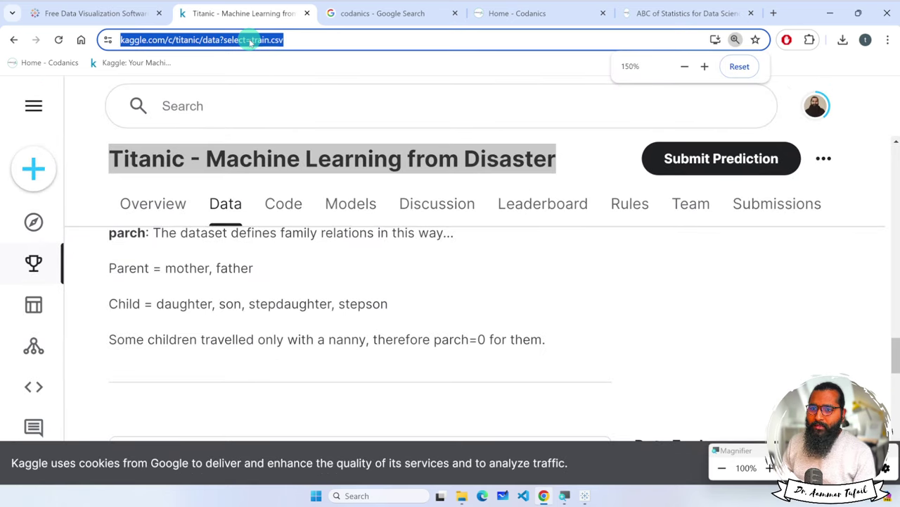
pyautogui.hotkey('ctrl', '-')
pyautogui.hotkey('ctrl', '-')
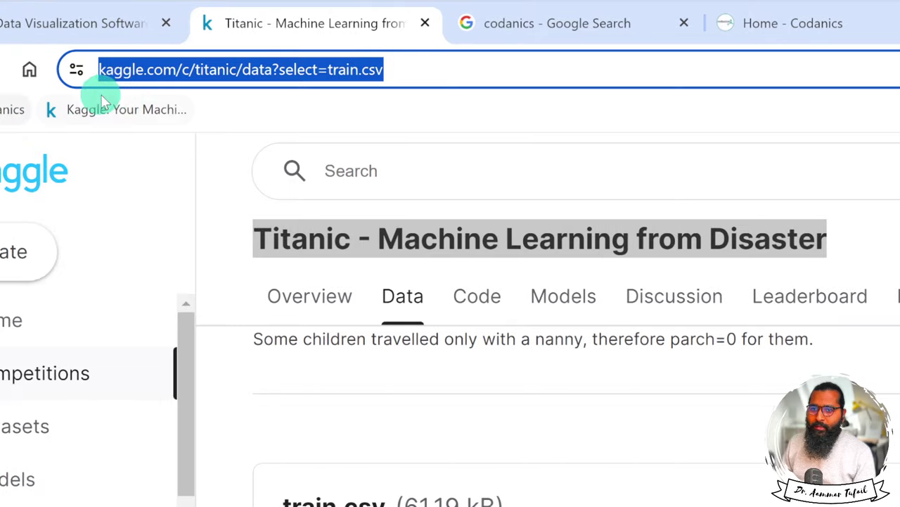
pyautogui.click(176, 76)
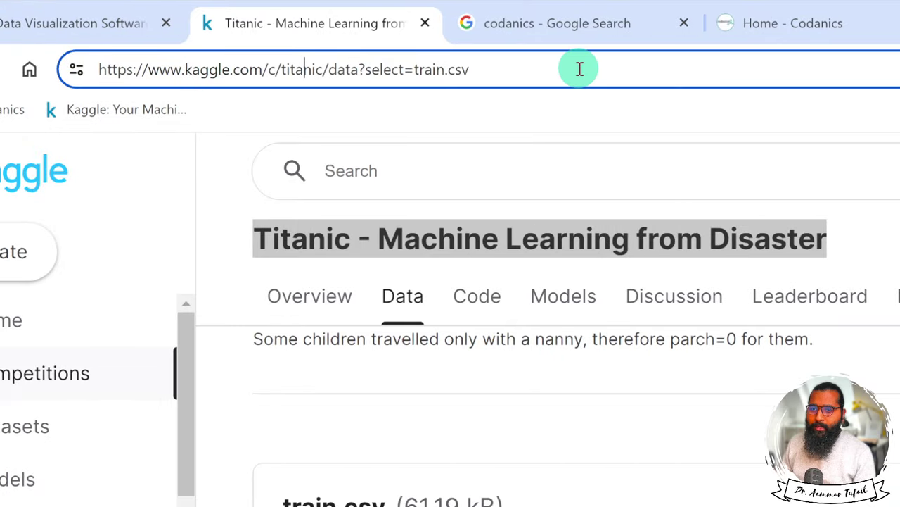
pyautogui.moveTo(526, 73); pyautogui.dragTo(94, 77)
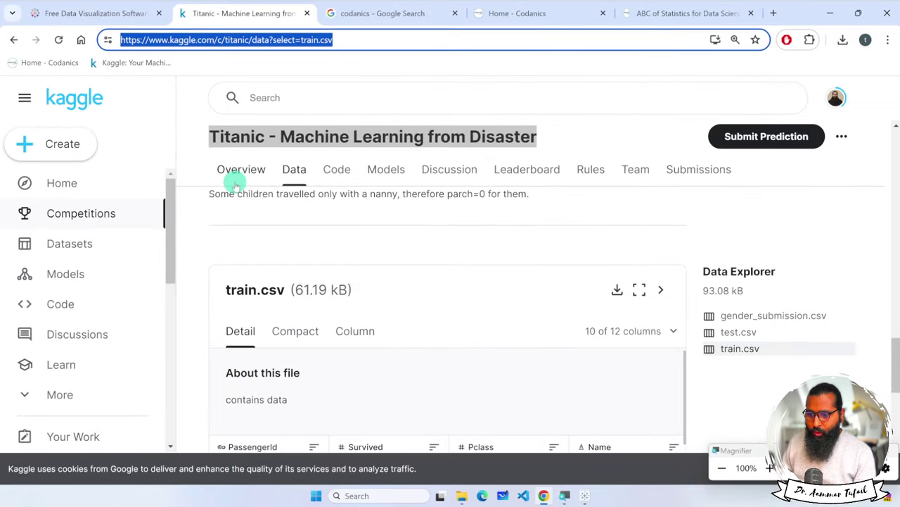
# Switch to Tableau Public and examine the data type options for the Name and Passenger Id fields of titanic.csv
pyautogui.click(584, 495)
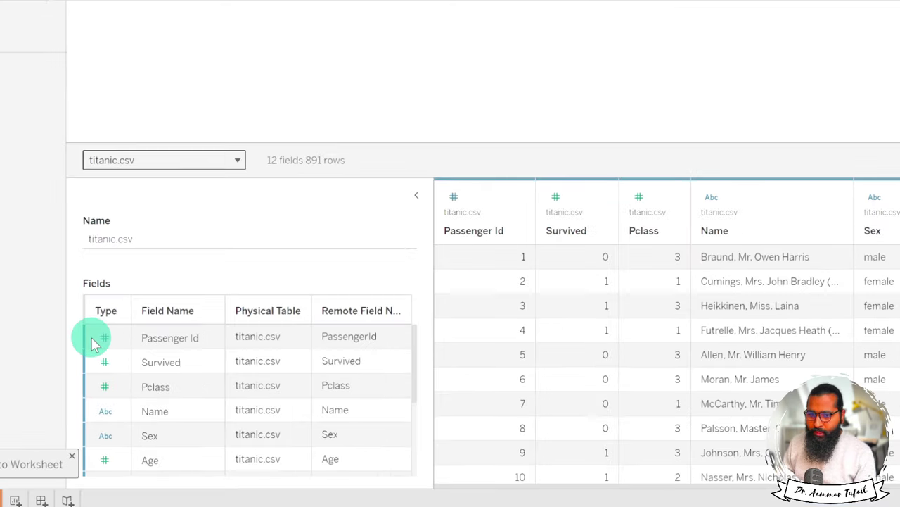
pyautogui.click(105, 415)
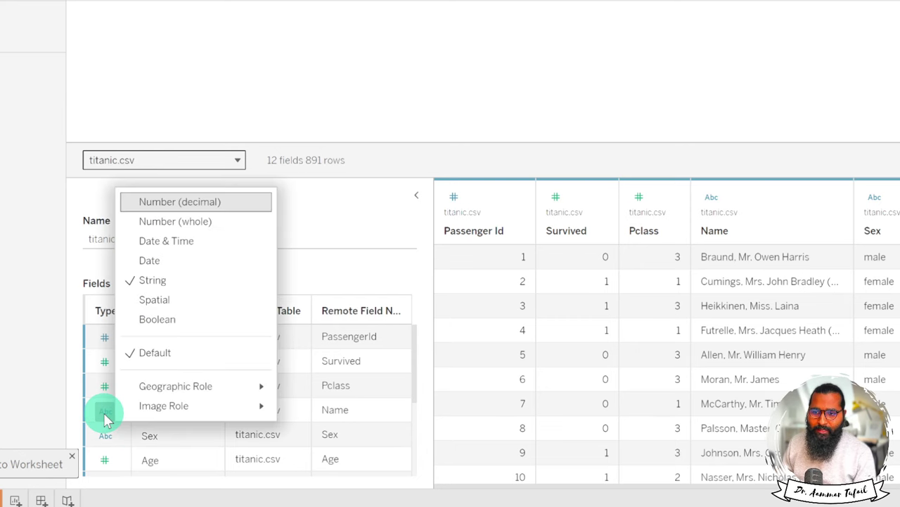
pyautogui.click(105, 337)
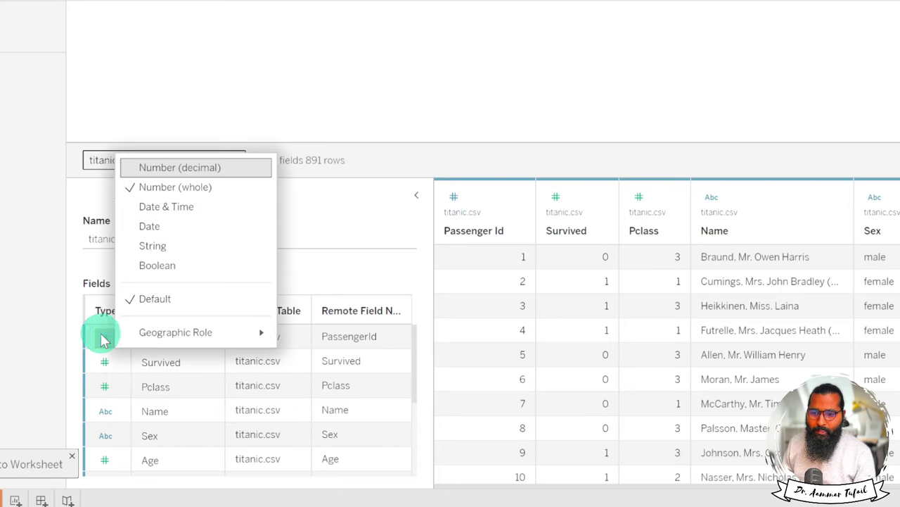
pyautogui.click(112, 261)
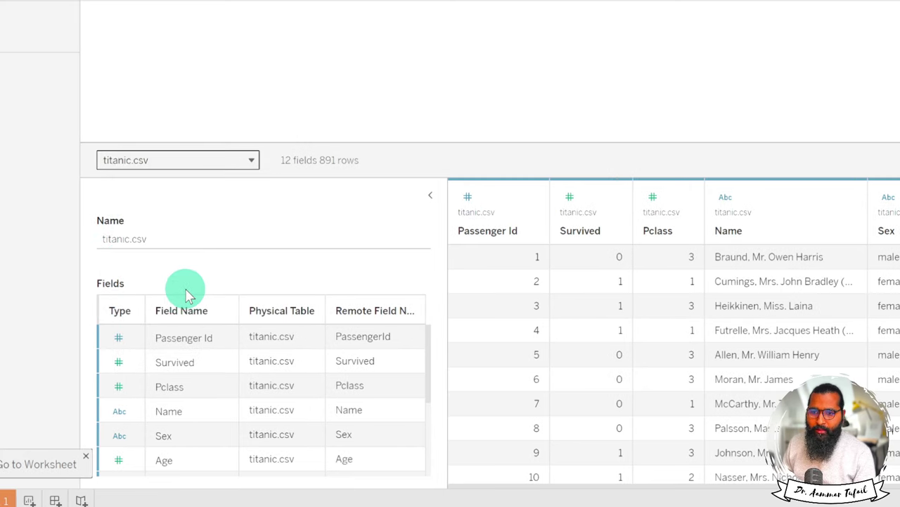
pyautogui.click(118, 340)
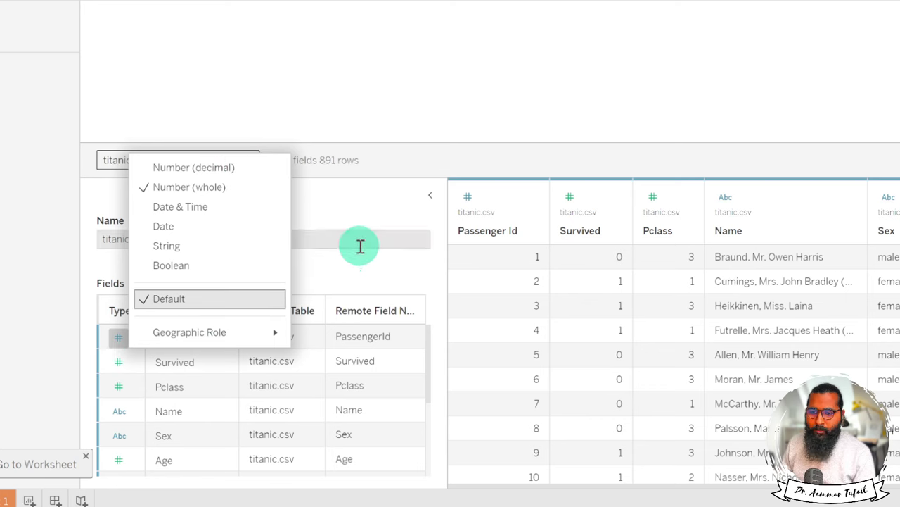
pyautogui.click(345, 271)
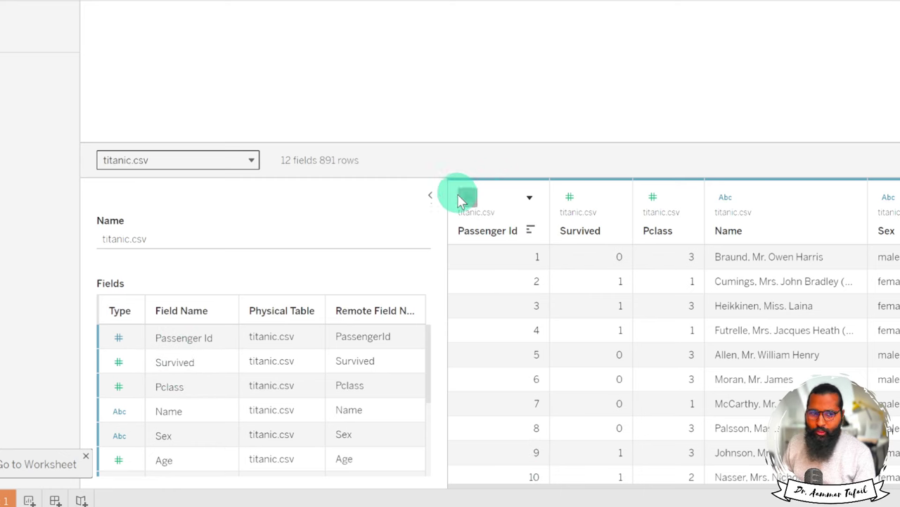
pyautogui.click(120, 413)
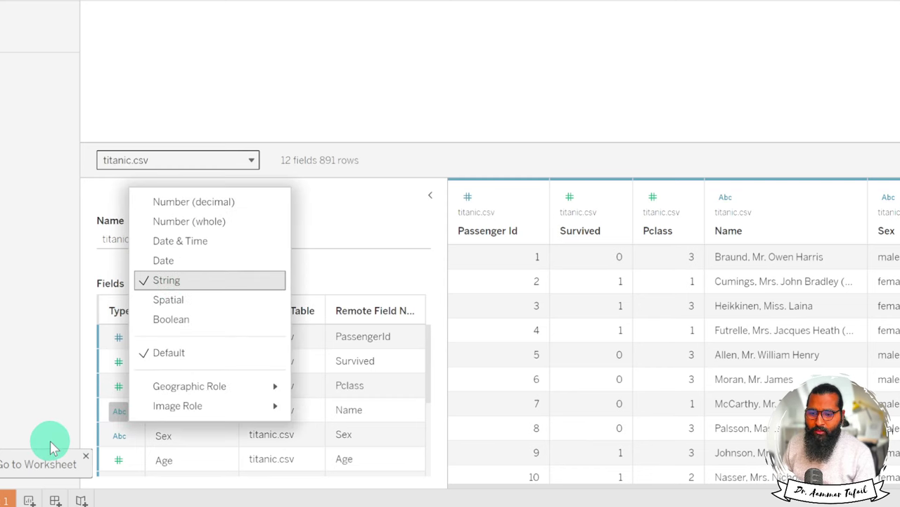
pyautogui.click(388, 221)
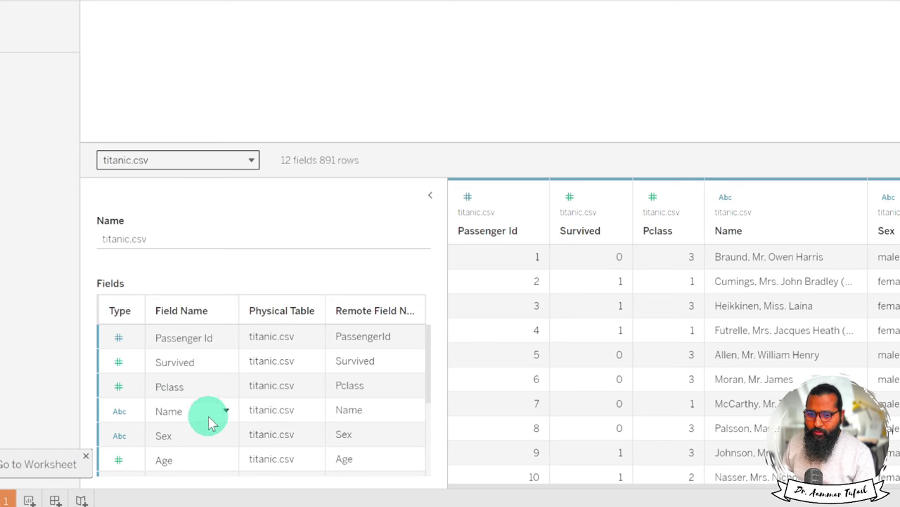
# Change the Passenger Id column's data type to Number (decimal) and set it back to Number (whole)
pyautogui.hscroll(2, 651, 345)
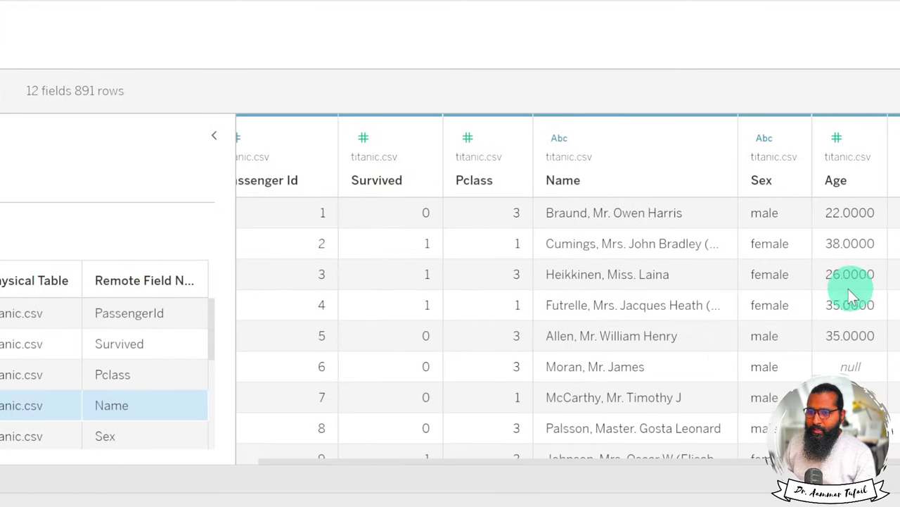
pyautogui.hscroll(-1, 389, 267)
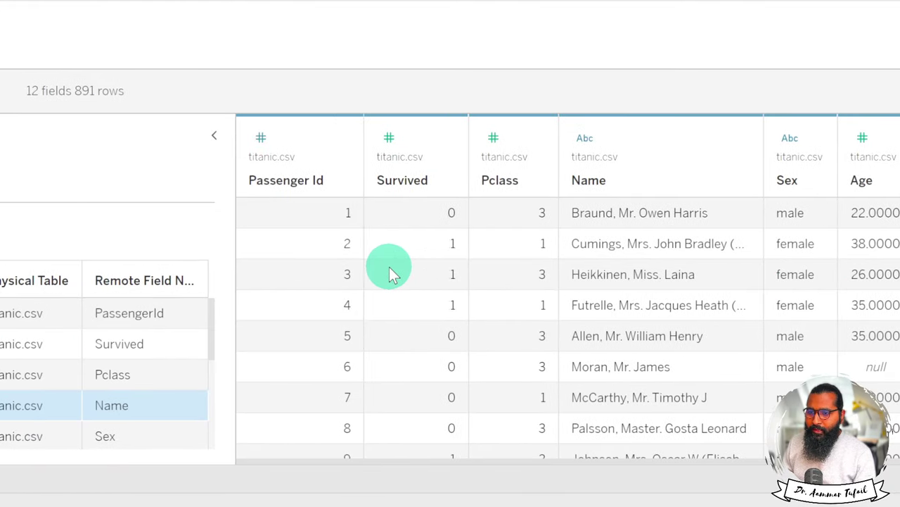
pyautogui.click(262, 136)
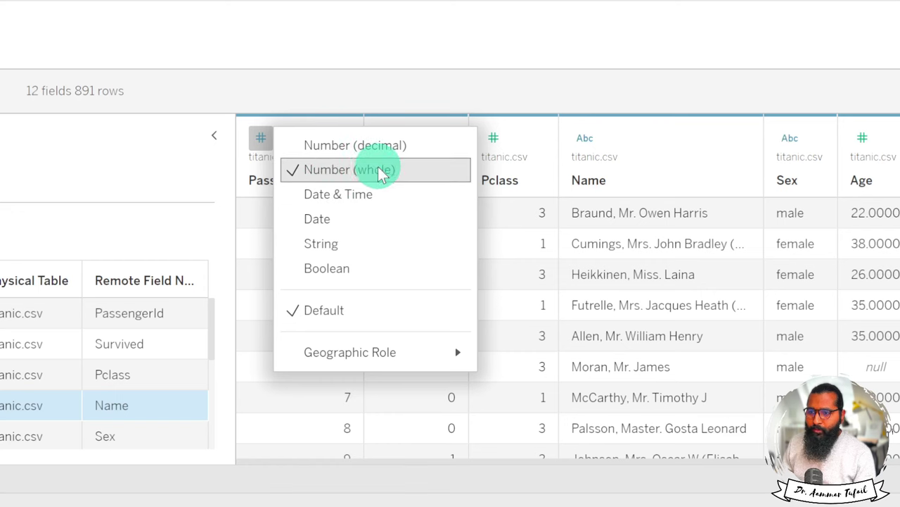
pyautogui.click(390, 148)
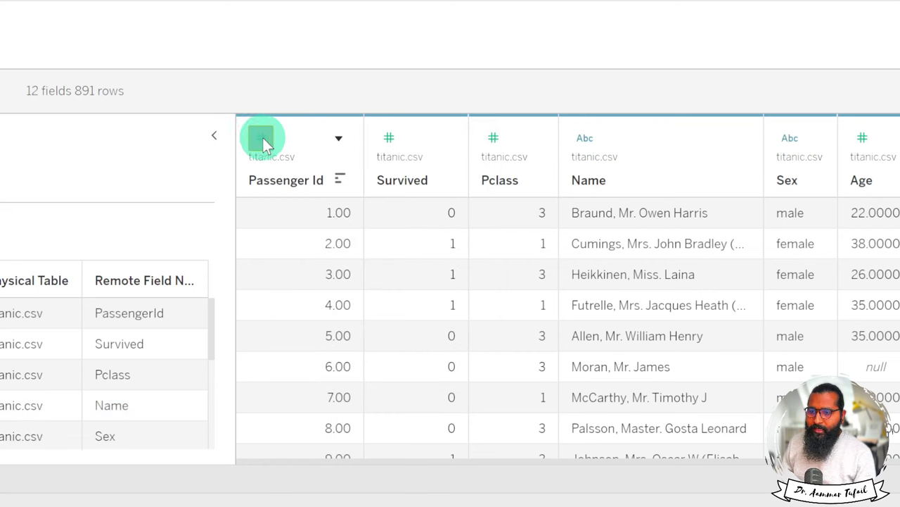
pyautogui.click(268, 138)
pyautogui.click(349, 171)
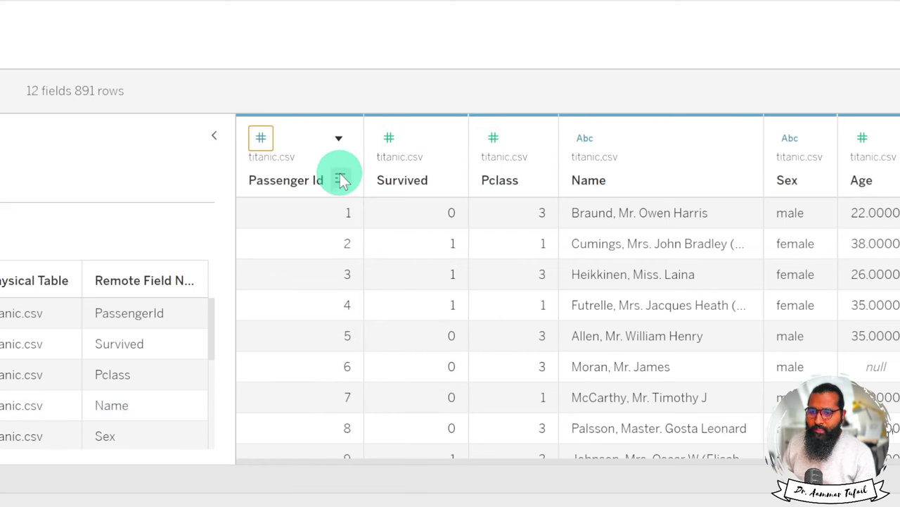
# Change the Passenger Id and Survived columns to Number (decimal) in turn, returning each one to Number (whole)
pyautogui.click(263, 139)
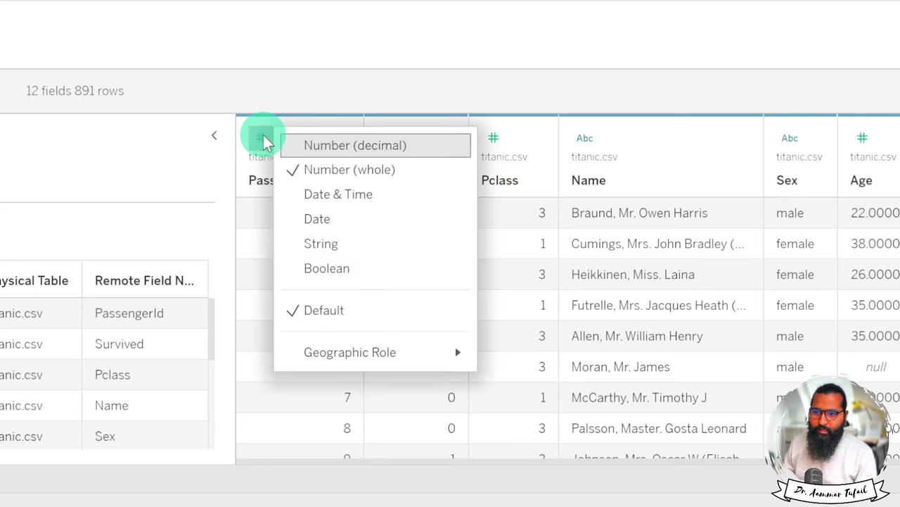
pyautogui.click(373, 144)
pyautogui.click(260, 140)
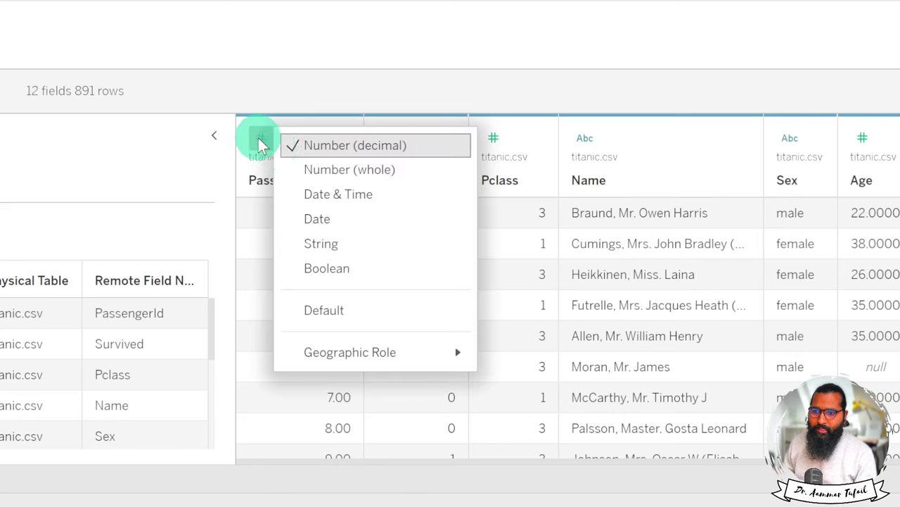
pyautogui.click(322, 171)
pyautogui.click(391, 137)
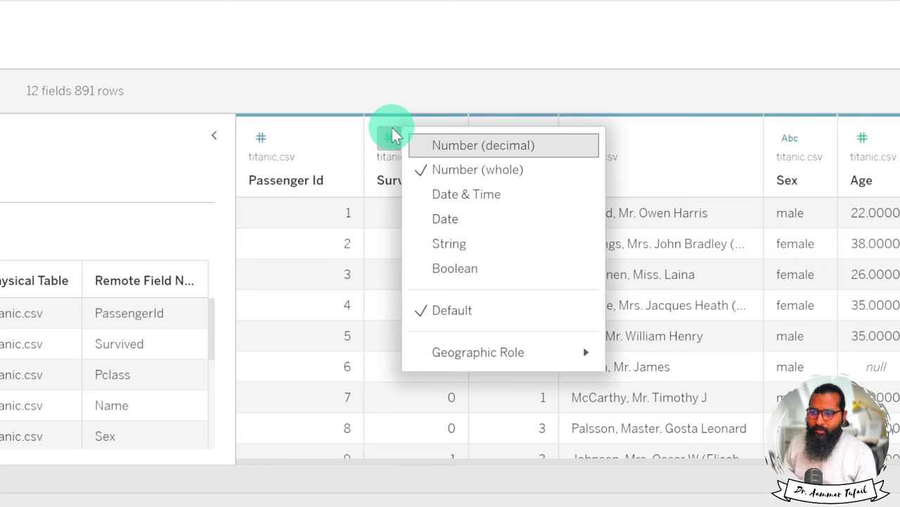
pyautogui.click(450, 147)
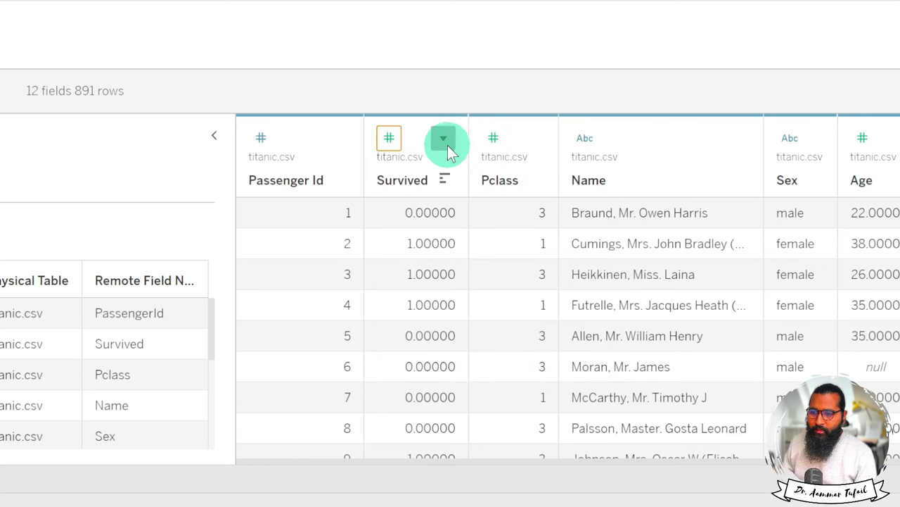
pyautogui.click(389, 138)
pyautogui.click(422, 171)
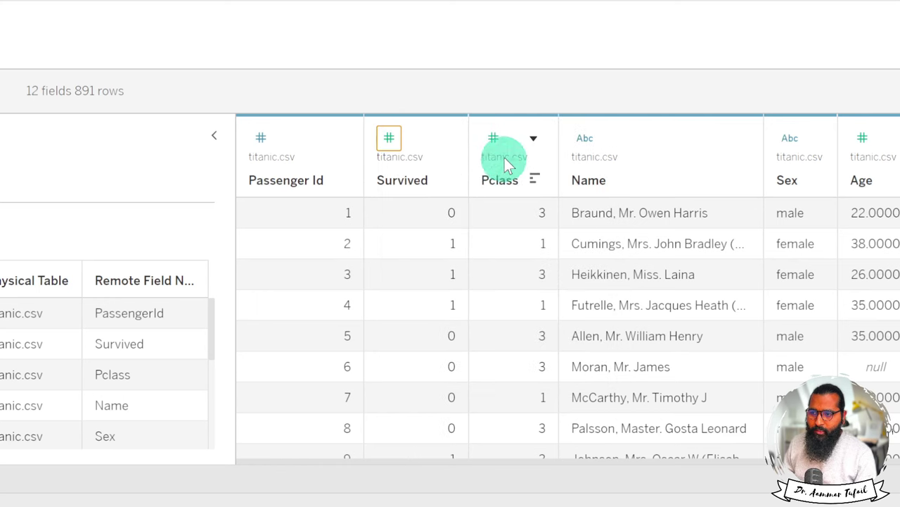
# Change the Name column's data type to Number (whole) and restore it to String
pyautogui.click(585, 138)
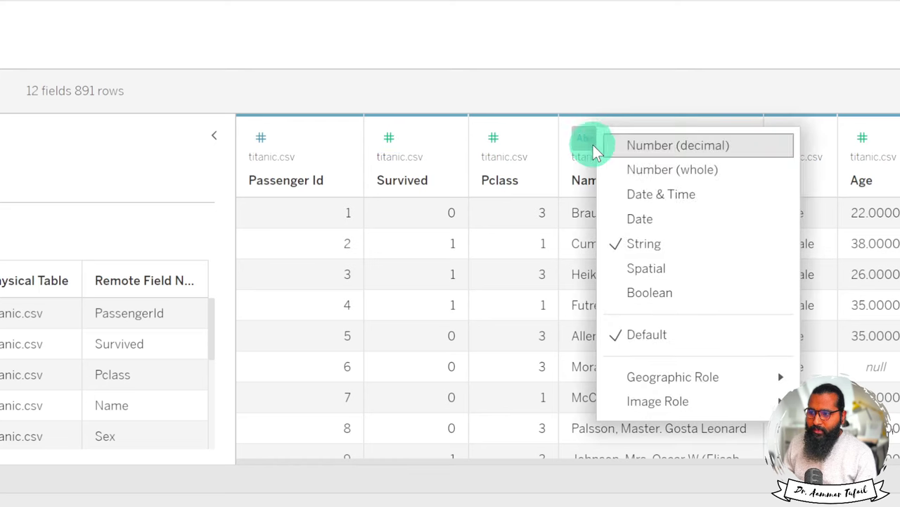
pyautogui.click(657, 169)
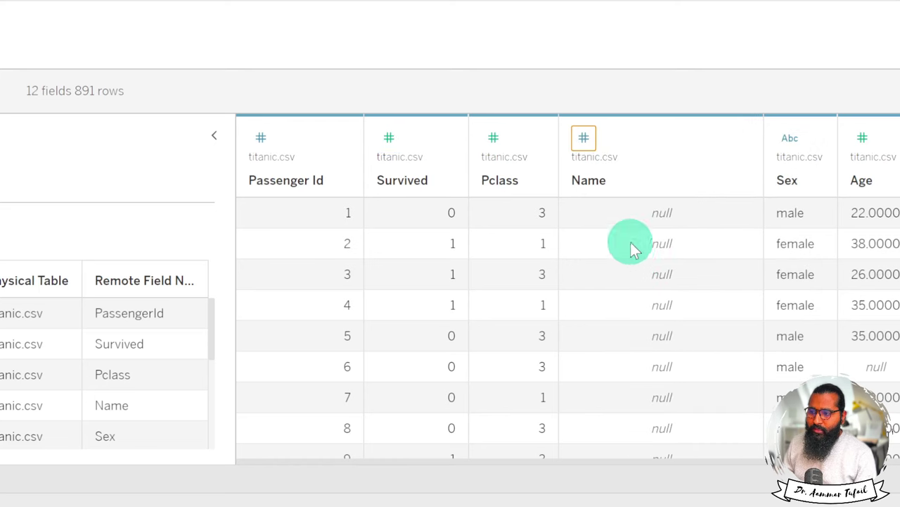
pyautogui.click(584, 138)
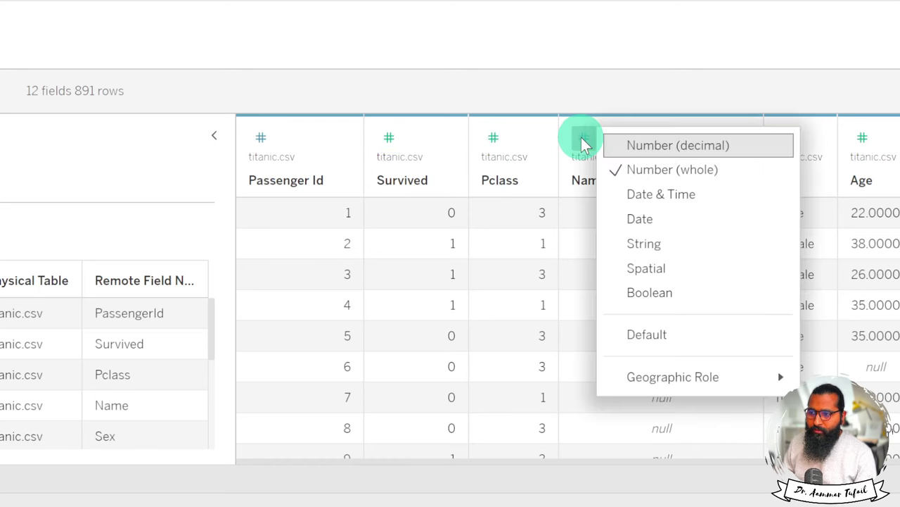
pyautogui.click(636, 248)
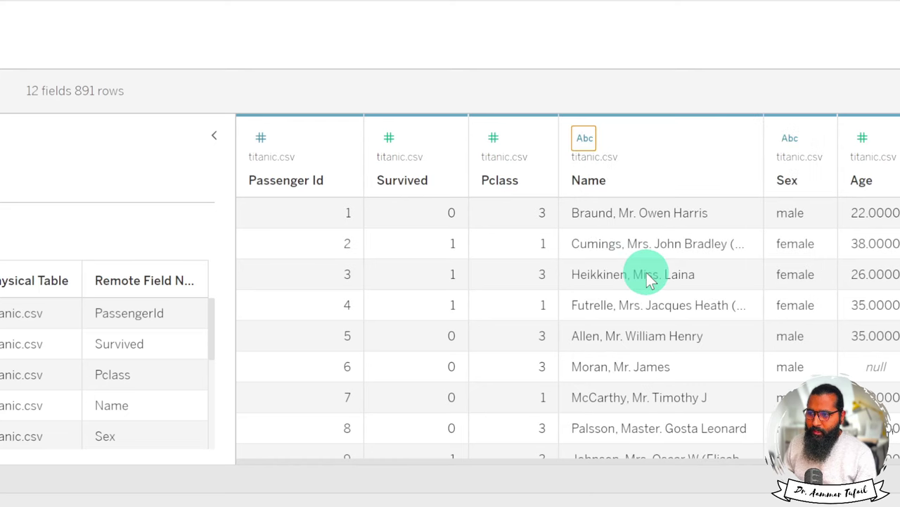
# Review the data type options for the Name column and look through the data types of the neighbouring columns
pyautogui.click(586, 139)
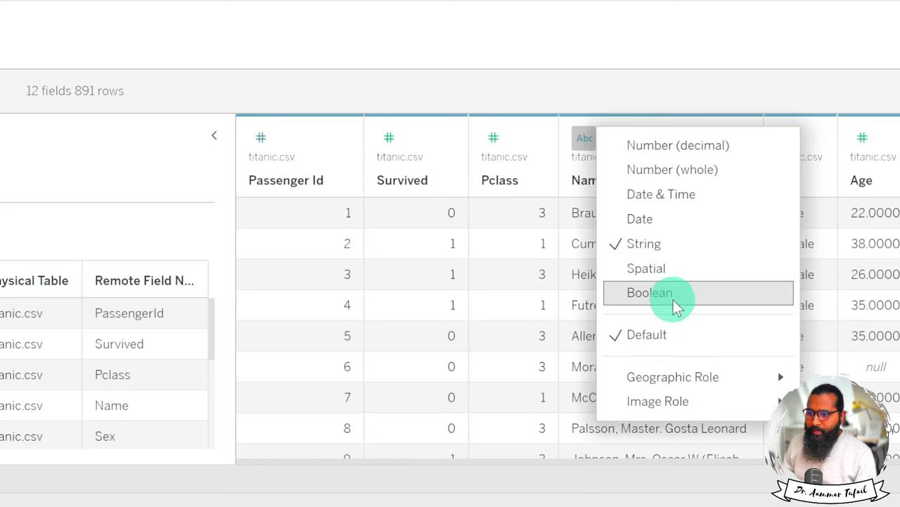
pyautogui.click(547, 305)
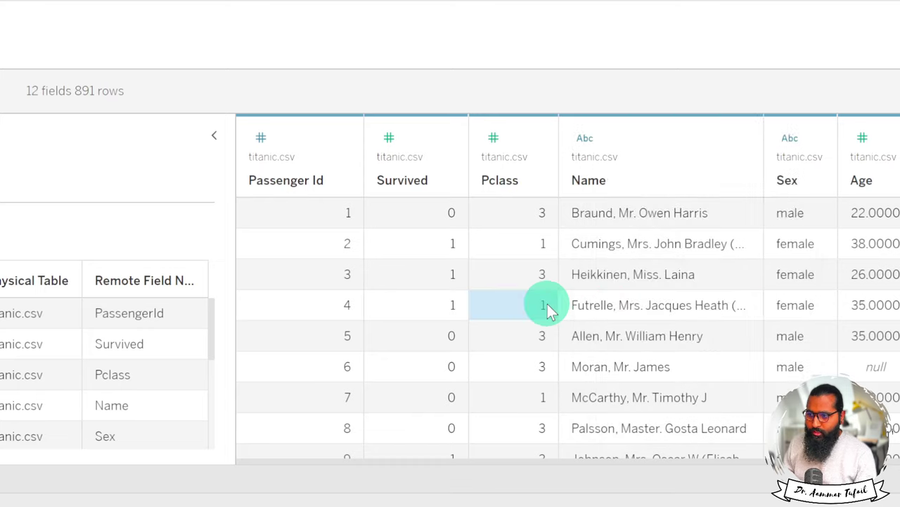
pyautogui.hscroll(3, 549, 308)
pyautogui.hscroll(2, 549, 309)
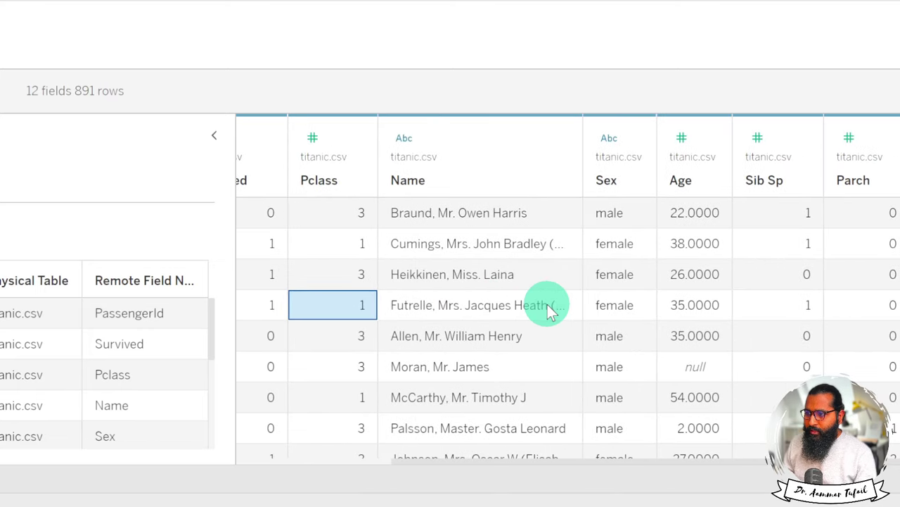
pyautogui.hscroll(-8, 584, 315)
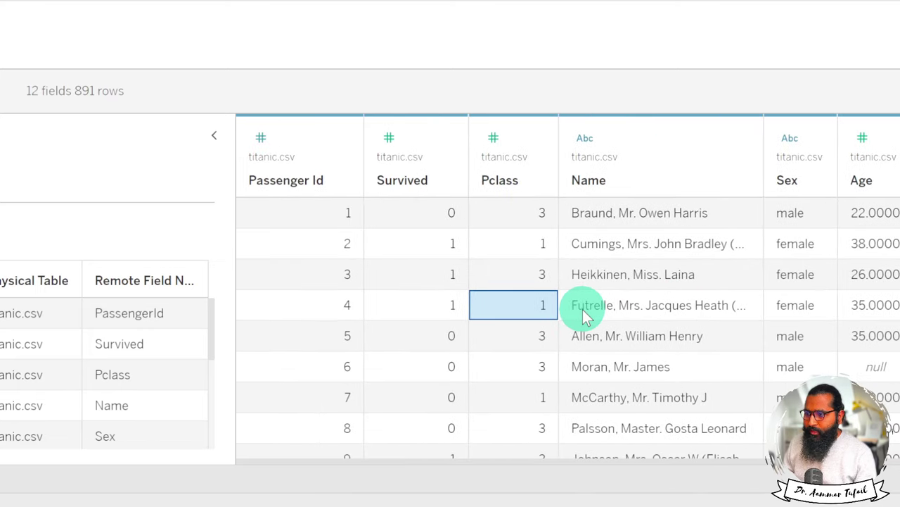
pyautogui.hscroll(5, 584, 314)
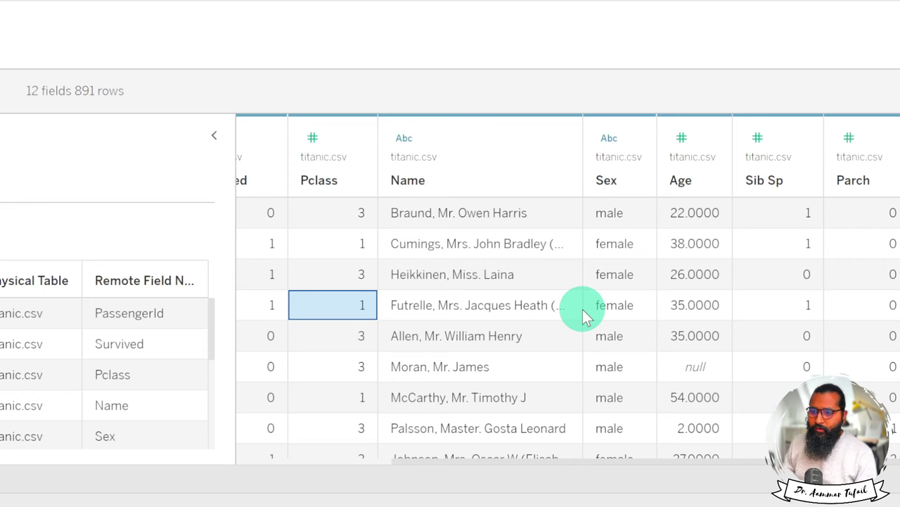
pyautogui.hscroll(-5, 584, 315)
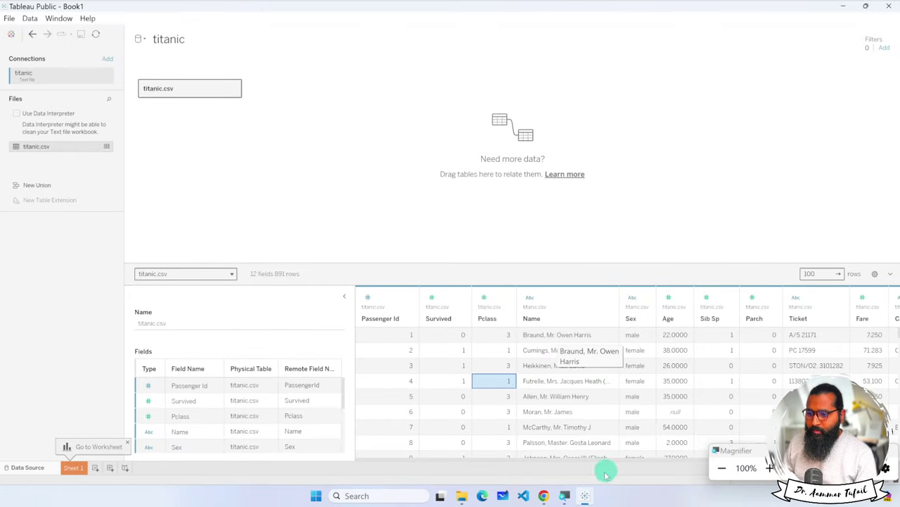
# Switch to Chrome and search Google for "titanic data csv github"
pyautogui.click(543, 495)
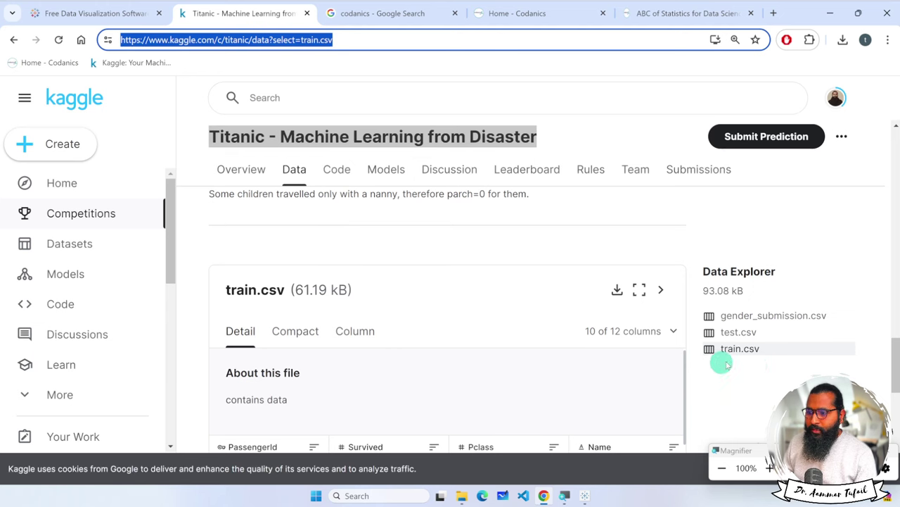
pyautogui.scroll(-5, 745, 370)
pyautogui.scroll(10, 763, 371)
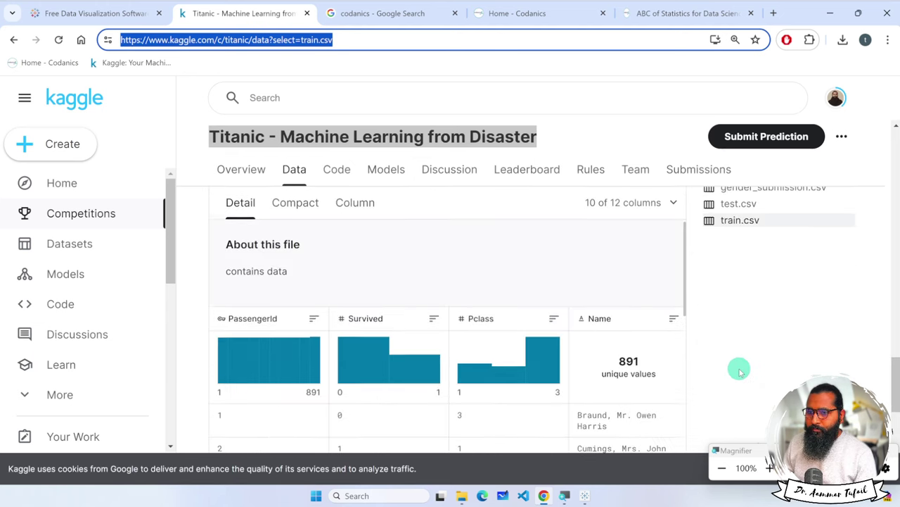
pyautogui.click(81, 39)
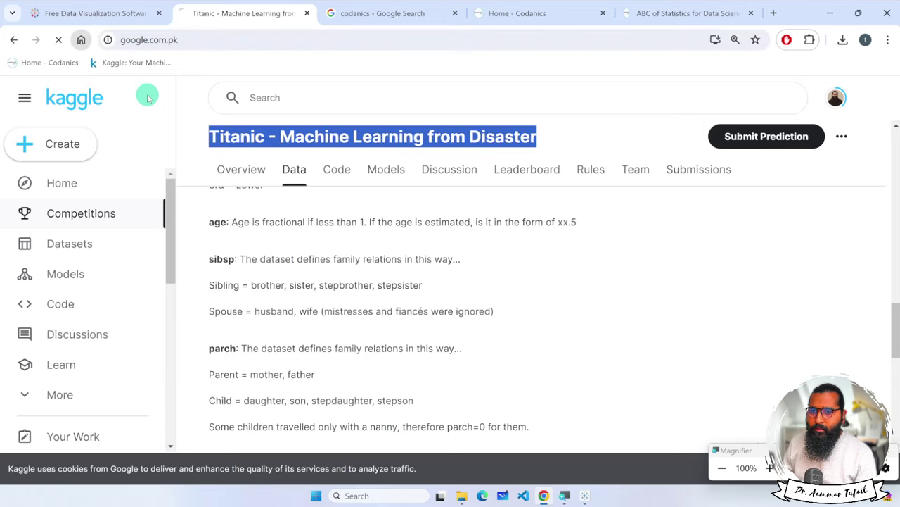
pyautogui.click(314, 211)
pyautogui.write('t')
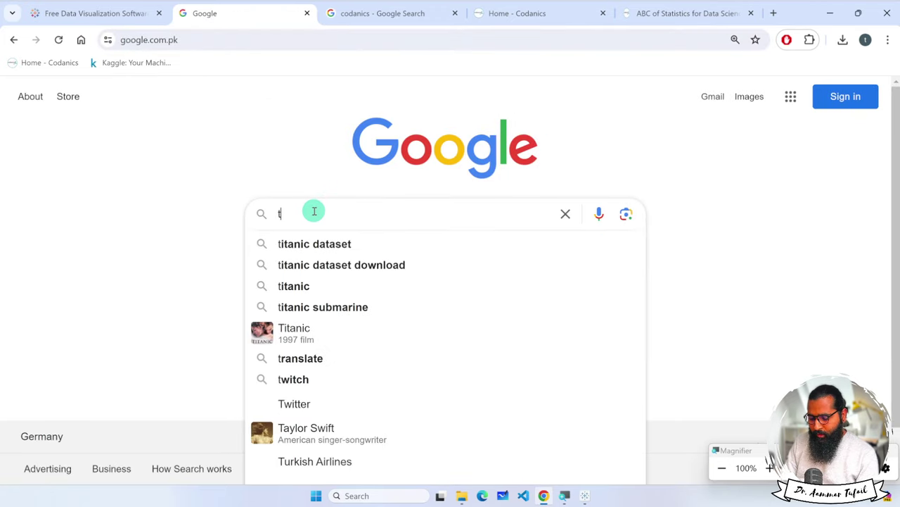
pyautogui.write('itanic data csv git')
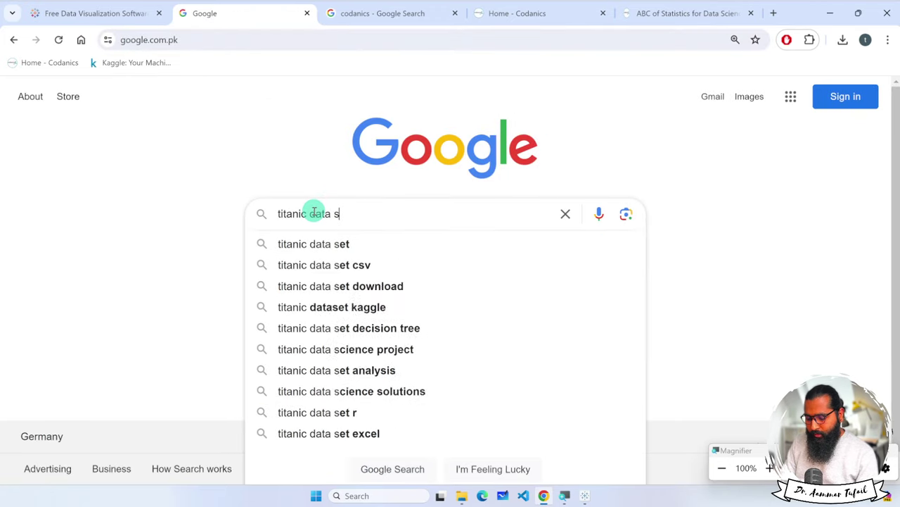
pyautogui.write('hub')
pyautogui.press('Return')
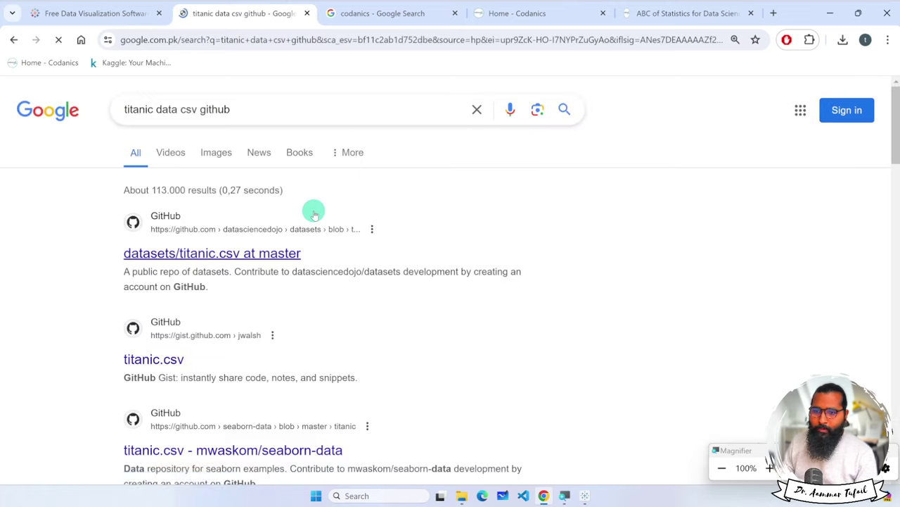
# Open the datasciencedojo titanic.csv file on GitHub and download the raw file
pyautogui.click(227, 254)
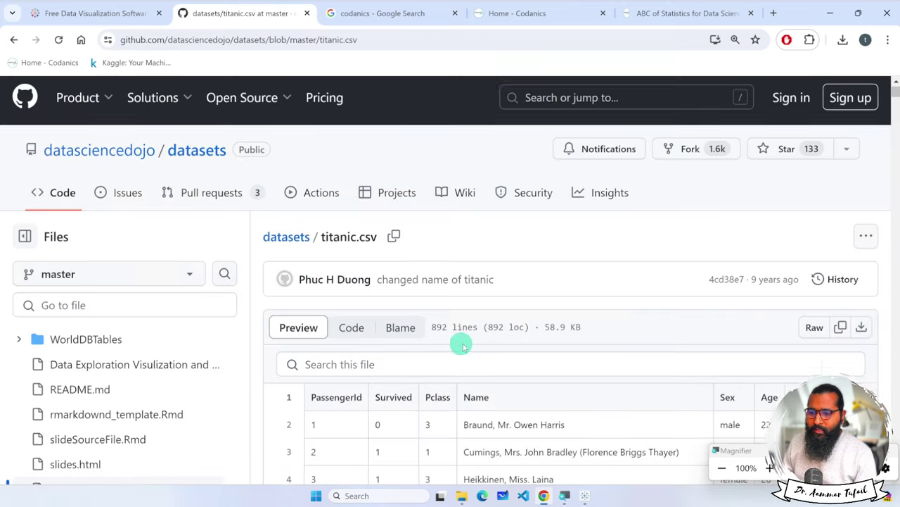
pyautogui.scroll(-5, 463, 342)
pyautogui.scroll(5, 468, 342)
pyautogui.click(862, 329)
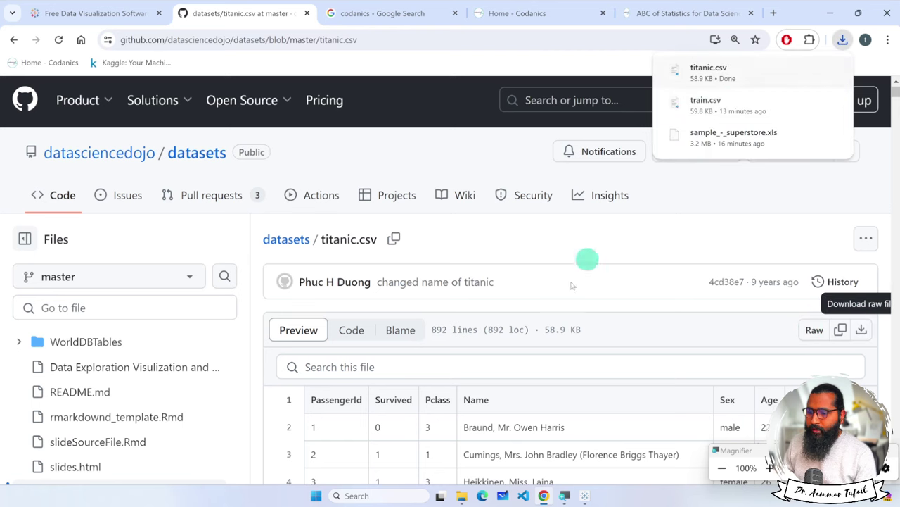
# Copy the downloaded titanic.csv into the My Tableau Repository Datasources folder in File Explorer, replacing the existing titanic file
pyautogui.click(461, 495)
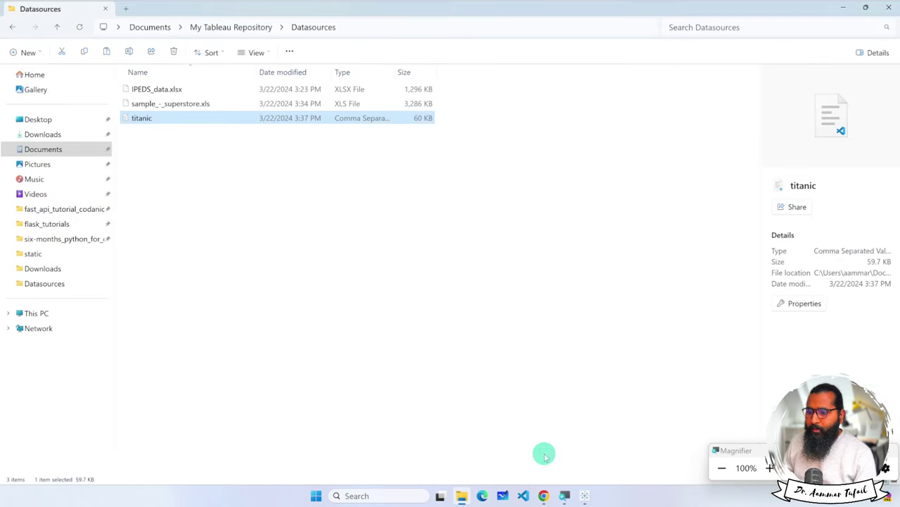
pyautogui.click(544, 495)
pyautogui.moveTo(718, 75); pyautogui.dragTo(385, 273)
pyautogui.click(206, 236)
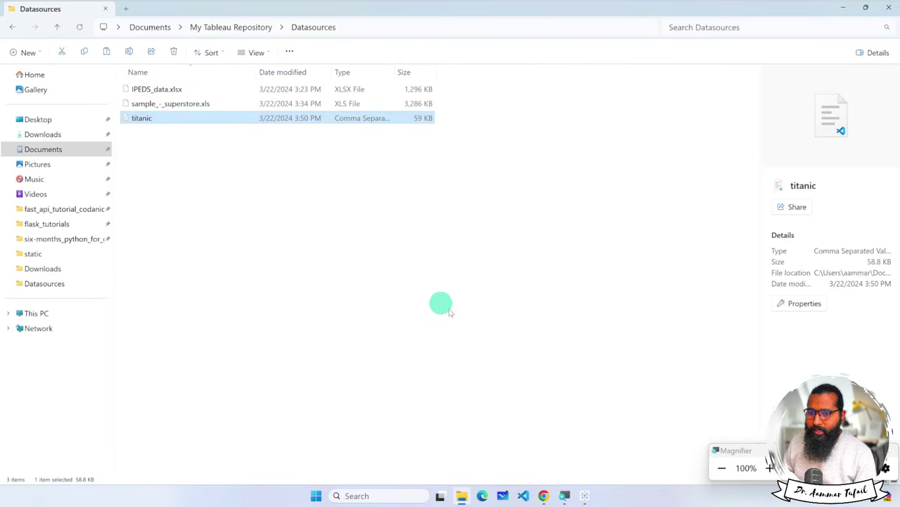
# Switch to Tableau Public and refresh the titanic data source to load the replaced file
pyautogui.click(581, 497)
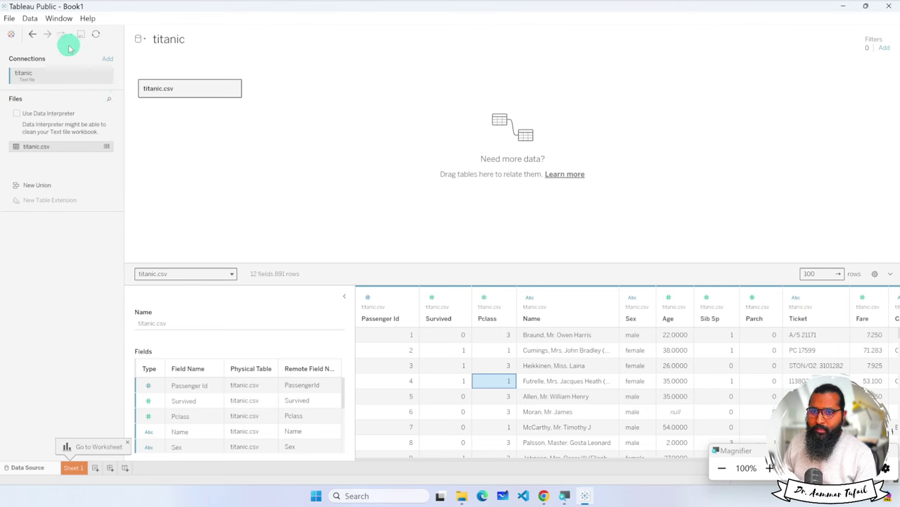
pyautogui.click(7, 19)
pyautogui.moveTo(30, 18)
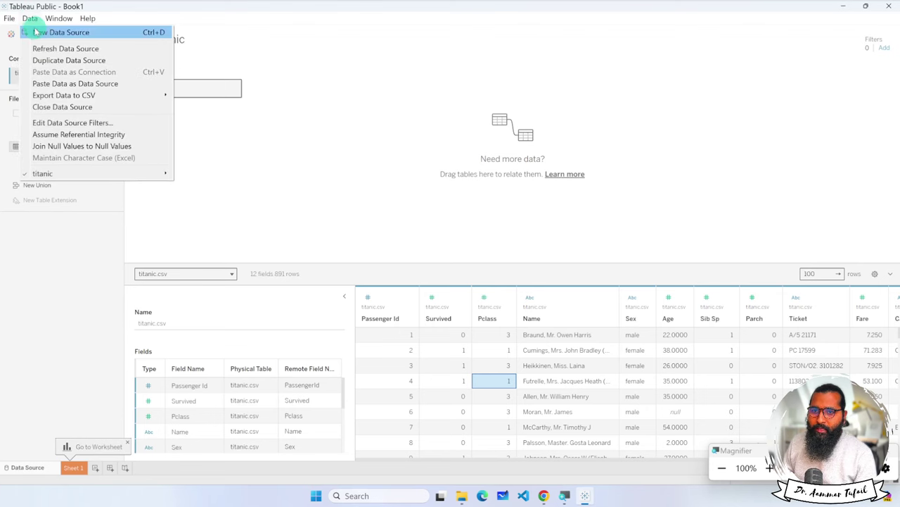
pyautogui.click(50, 49)
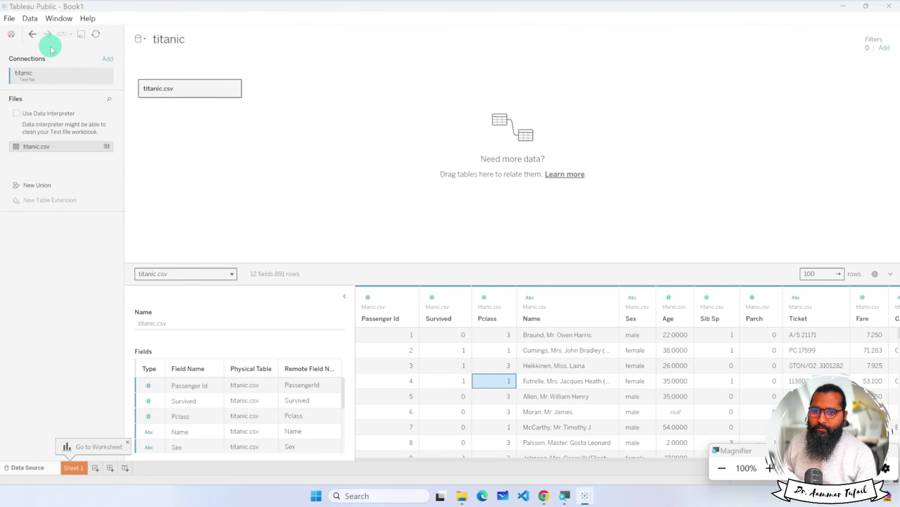
pyautogui.click(432, 252)
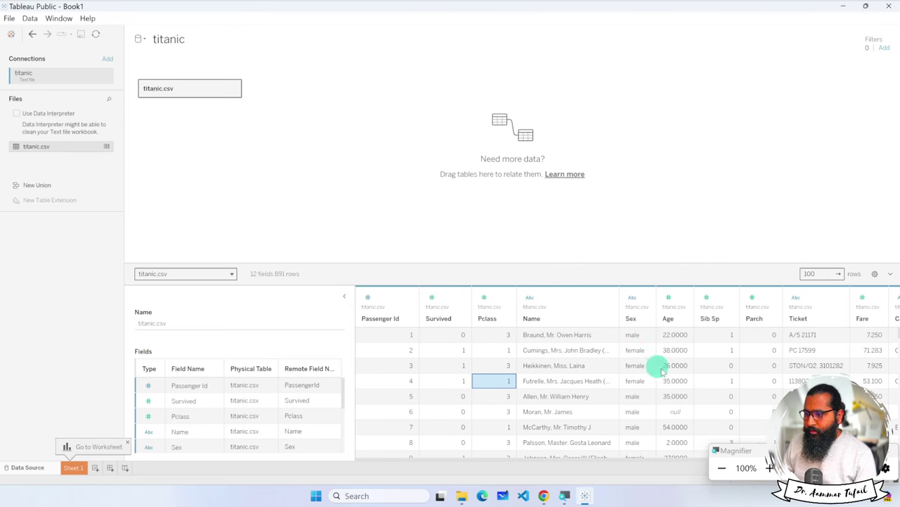
# Check the columns in the titanic.csv preview and refresh the data source once more
pyautogui.hscroll(2, 664, 376)
pyautogui.hscroll(-2, 670, 376)
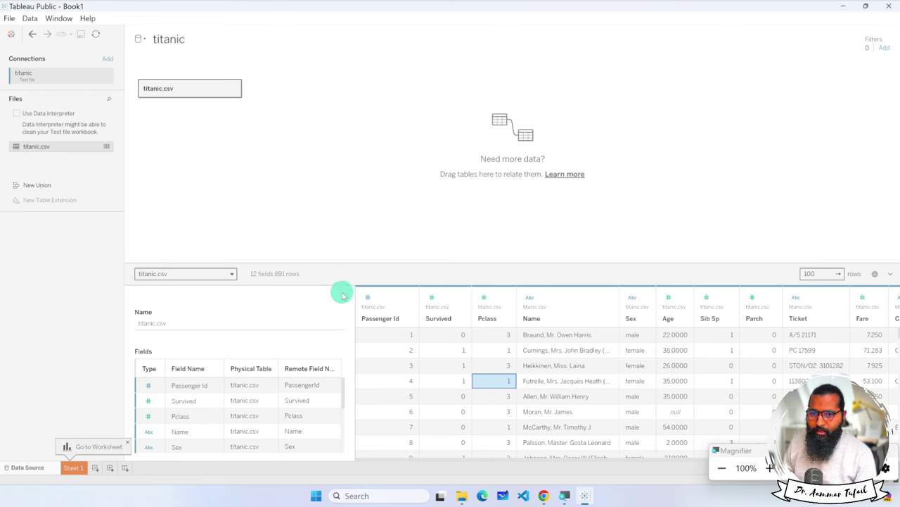
pyautogui.click(29, 19)
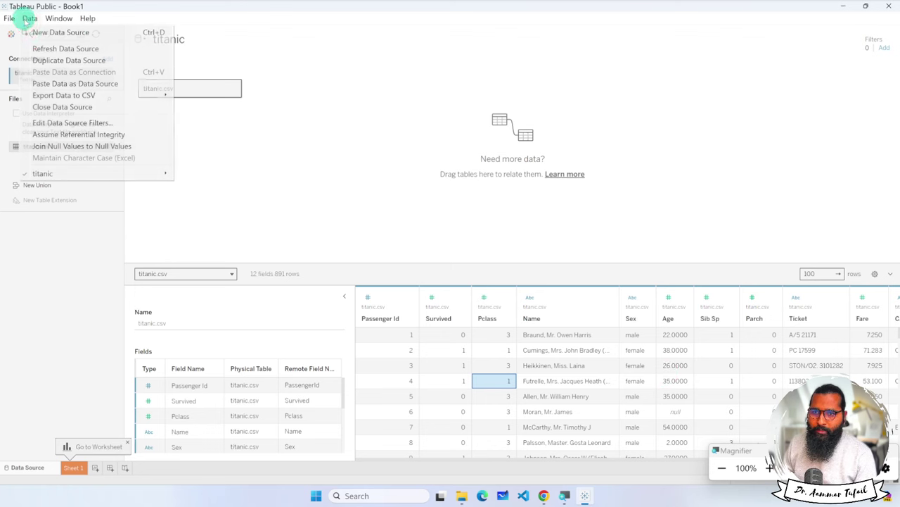
pyautogui.click(39, 47)
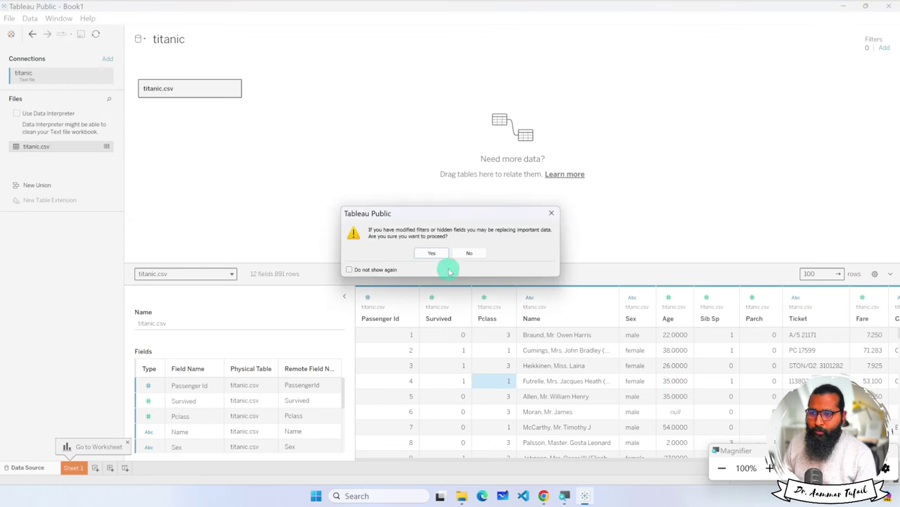
pyautogui.click(434, 253)
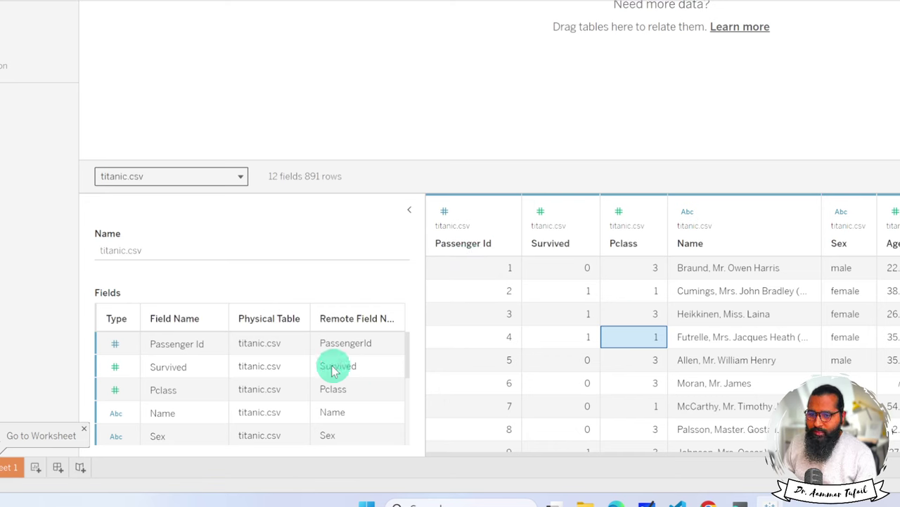
# Examine the data types in the titanic.csv field list and in the preview columns through Embarked
pyautogui.scroll(-1, 327, 362)
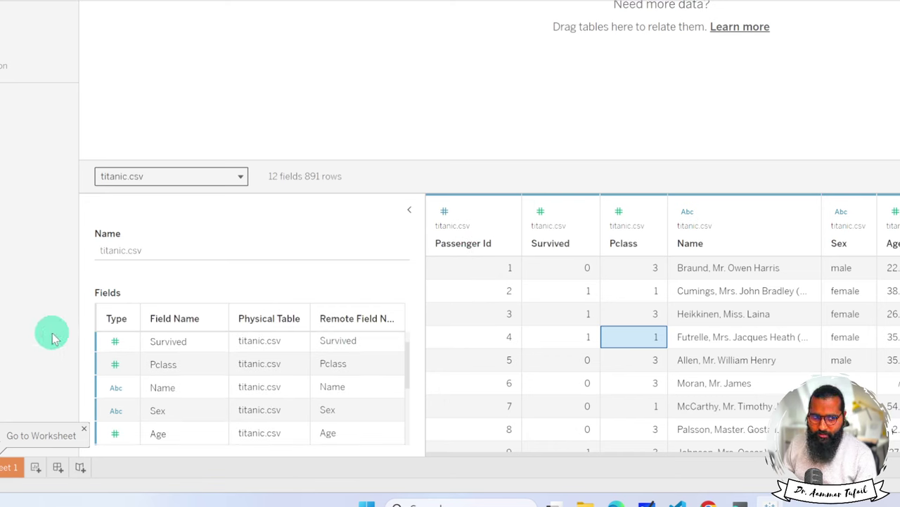
pyautogui.scroll(-4, 264, 384)
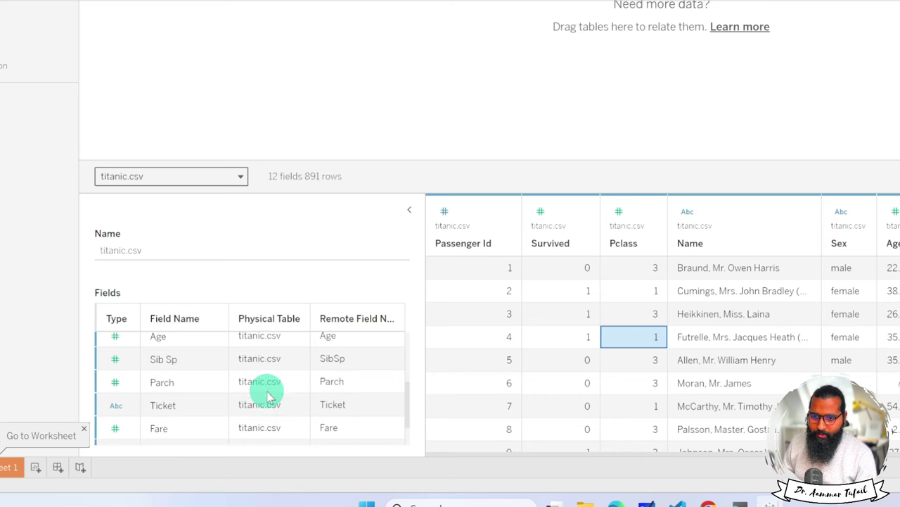
pyautogui.scroll(-3, 270, 398)
pyautogui.scroll(3, 269, 399)
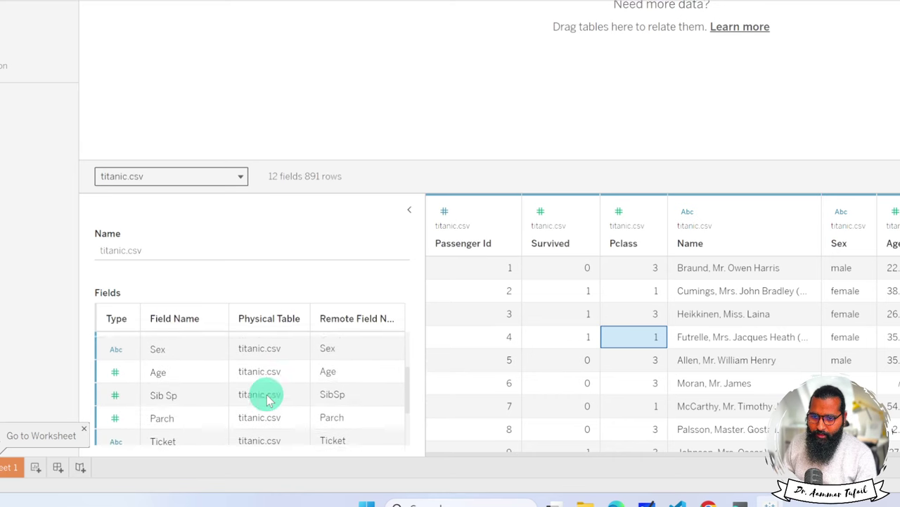
pyautogui.scroll(3, 269, 399)
pyautogui.hscroll(3, 633, 394)
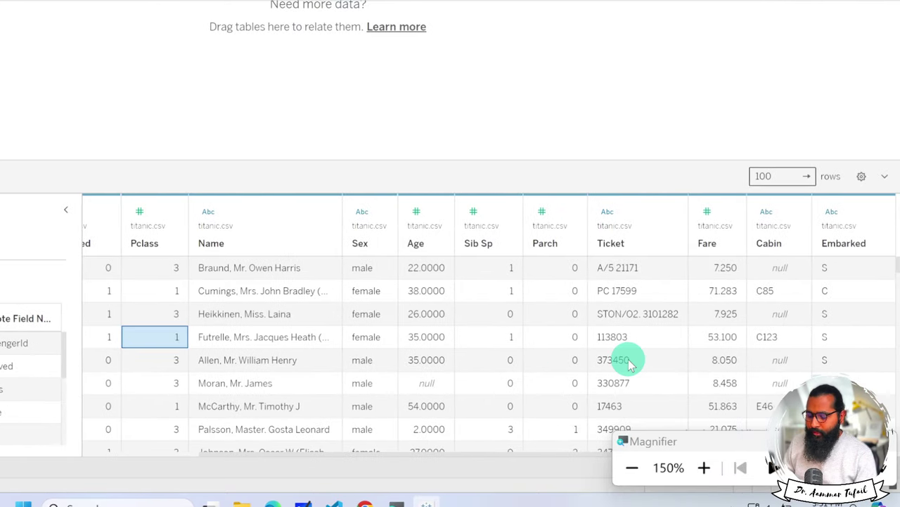
pyautogui.press('super+minus')
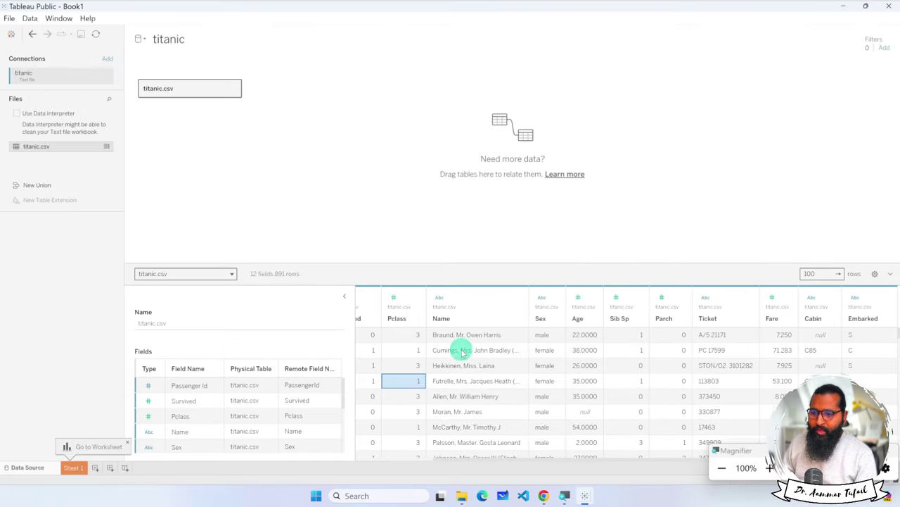